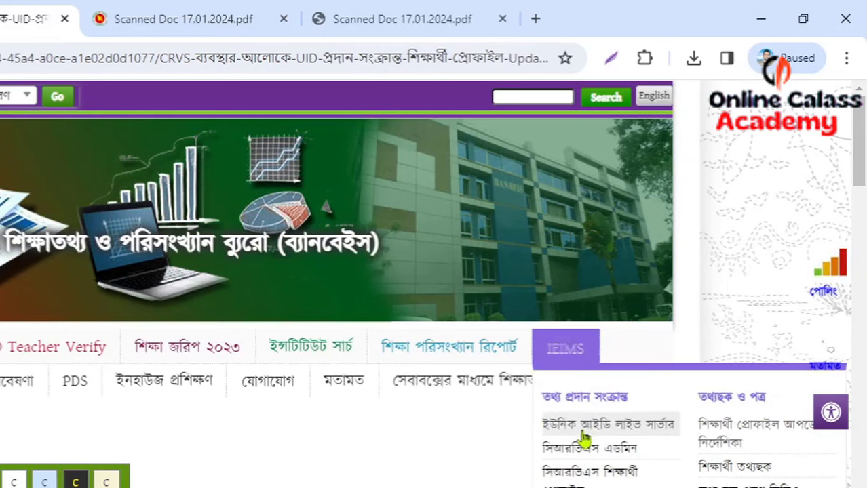
Open the student profile update guideline from the IEIMS section of the BANBEIS site and read through its instructions.
{"action": "left_click", "coordinate": [732, 440]}
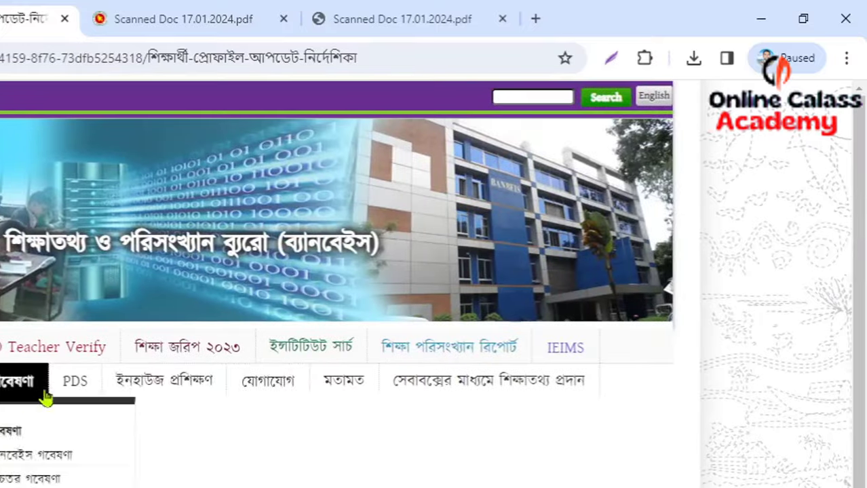
{"action": "mouse_move", "coordinate": [262, 400]}
{"action": "scroll", "coordinate": [262, 400], "scroll_direction": "down", "scroll_amount": 15}
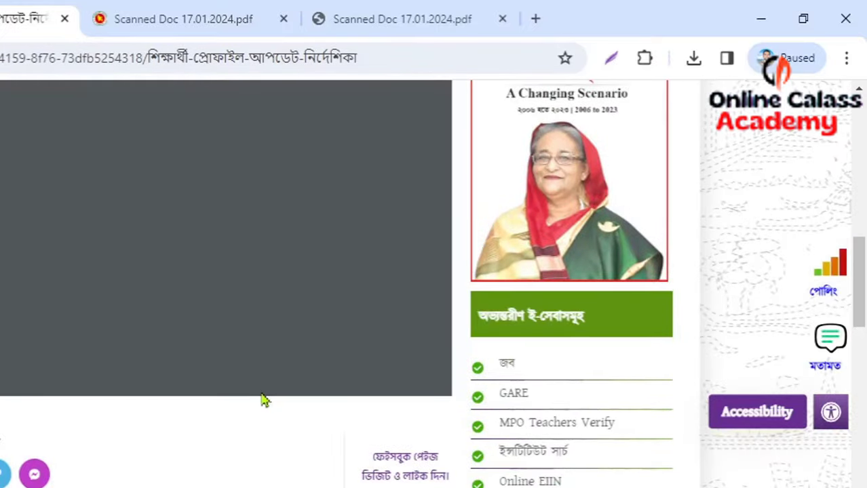
{"action": "scroll", "coordinate": [265, 399], "scroll_direction": "up", "scroll_amount": 3}
{"action": "scroll", "coordinate": [84, 373], "scroll_direction": "down", "scroll_amount": 5}
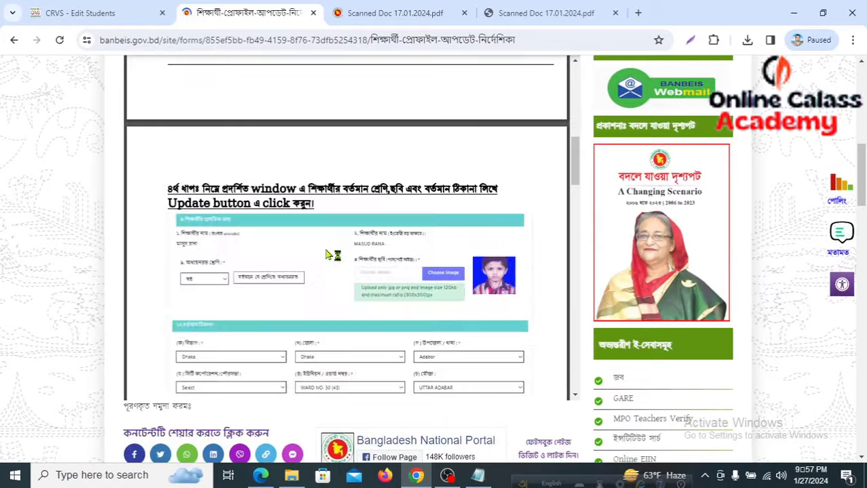
{"action": "scroll", "coordinate": [326, 254], "scroll_direction": "down", "scroll_amount": 5}
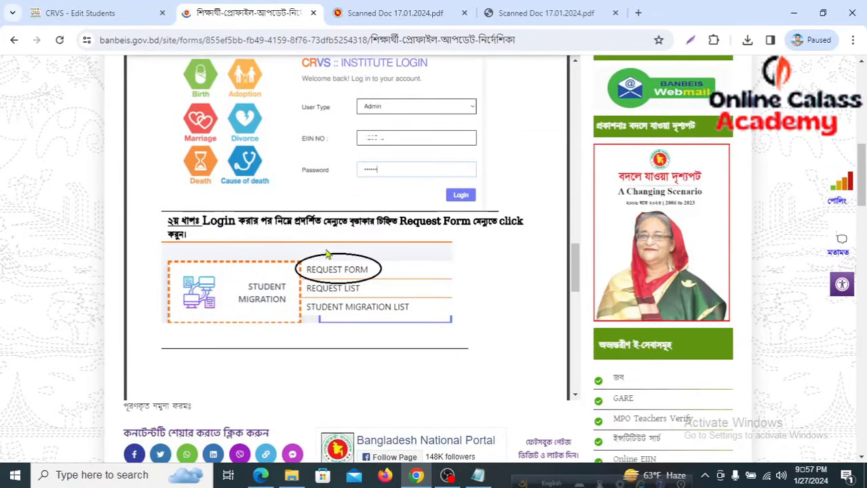
{"action": "scroll", "coordinate": [326, 255], "scroll_direction": "down", "scroll_amount": 6}
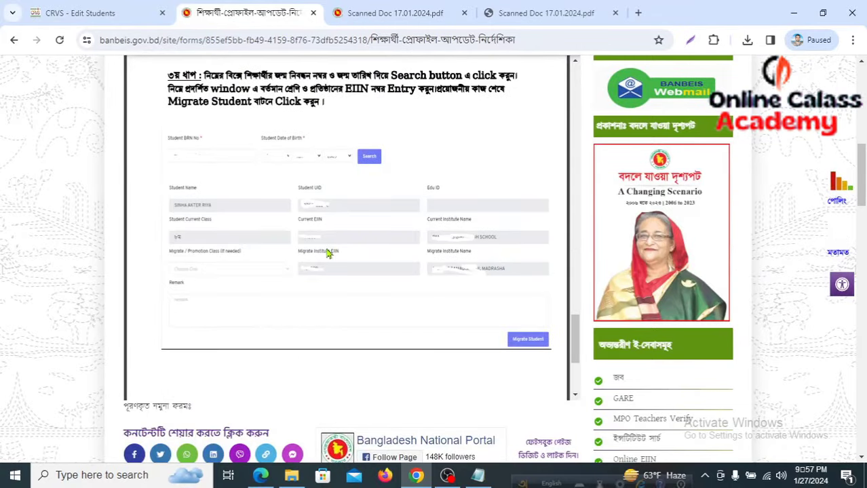
{"action": "scroll", "coordinate": [328, 253], "scroll_direction": "up", "scroll_amount": 10}
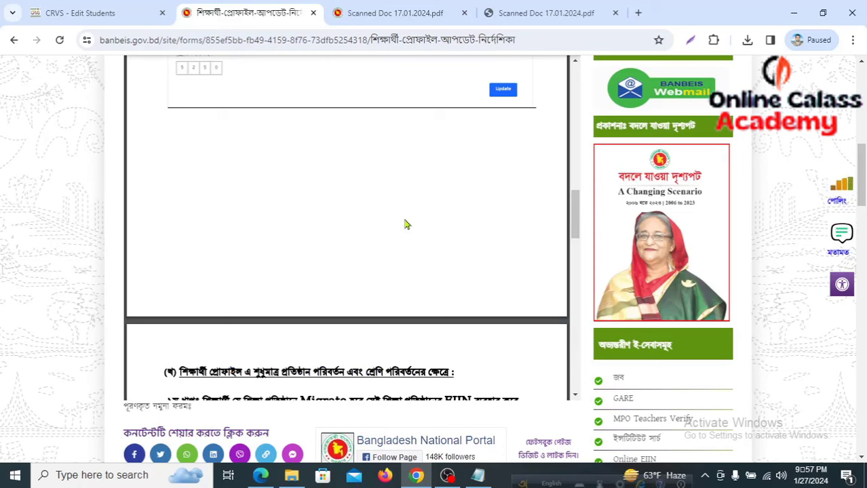
{"action": "scroll", "coordinate": [400, 230], "scroll_direction": "up", "scroll_amount": 5}
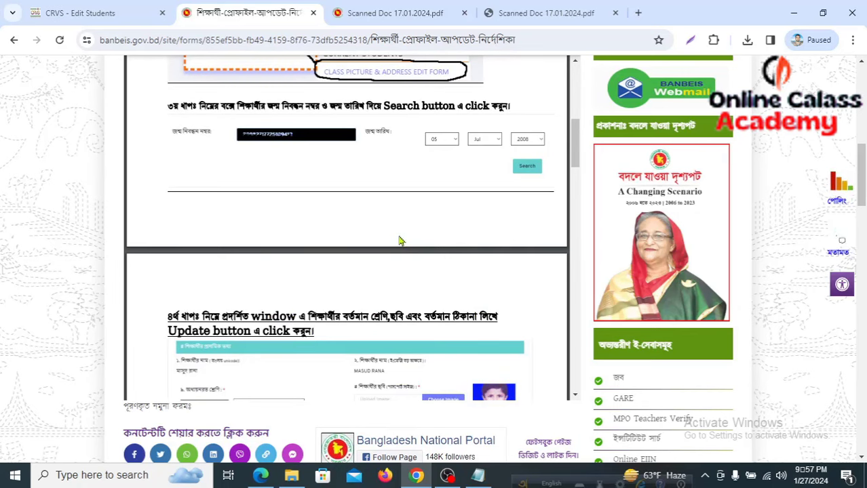
{"action": "scroll", "coordinate": [427, 207], "scroll_direction": "up", "scroll_amount": 5}
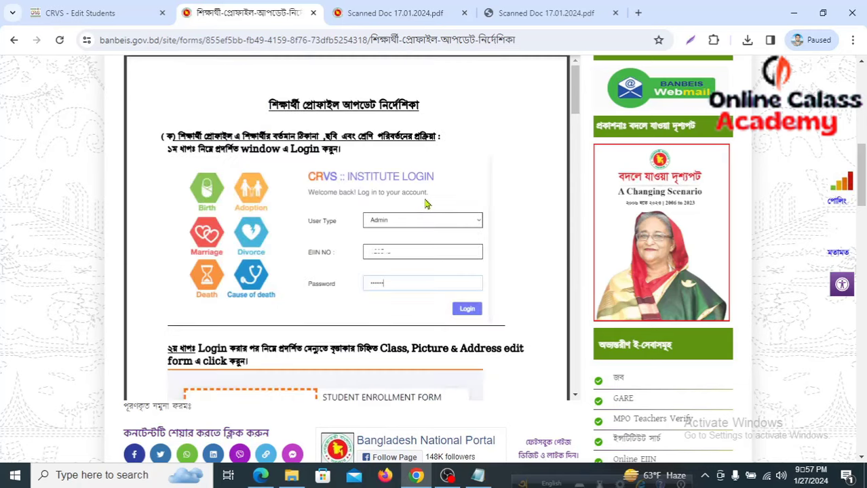
{"action": "scroll", "coordinate": [427, 204], "scroll_direction": "up", "scroll_amount": 6}
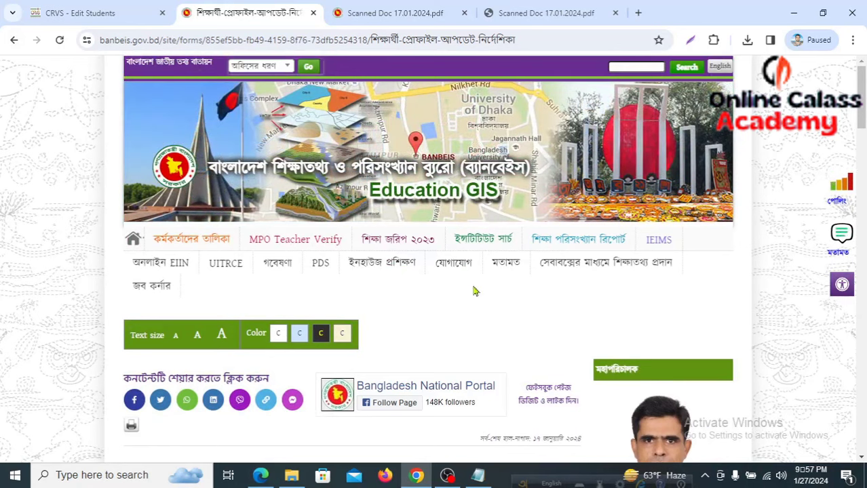
Read the BANBEIS notice in Scanned Doc 17.01.2024.pdf about updating student profiles for the UID.
{"action": "left_click", "coordinate": [380, 11]}
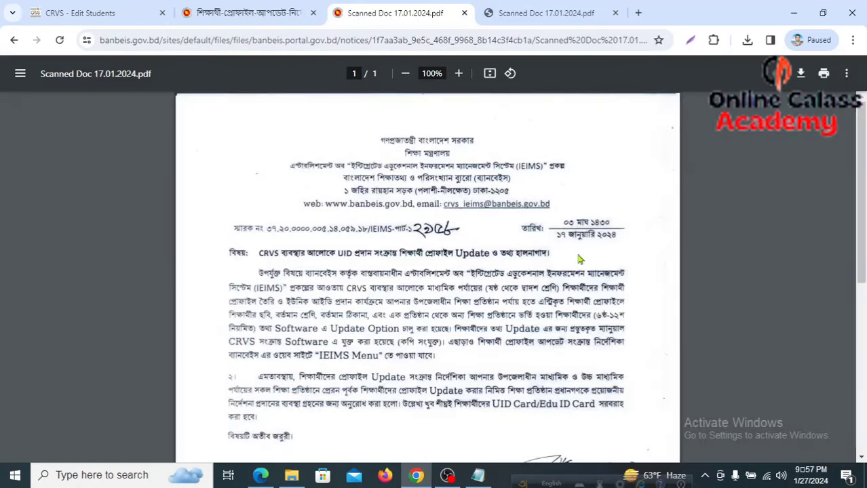
{"action": "scroll", "coordinate": [695, 262], "scroll_direction": "down", "scroll_amount": 2}
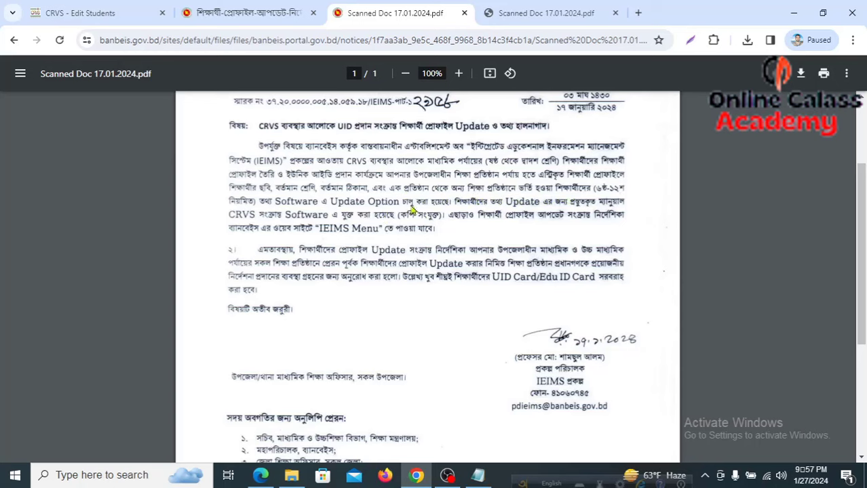
{"action": "left_click", "coordinate": [241, 12]}
{"action": "key", "text": "ctrl+Tab"}
{"action": "left_click", "coordinate": [254, 15]}
{"action": "key", "text": "ctrl+shift+Tab"}
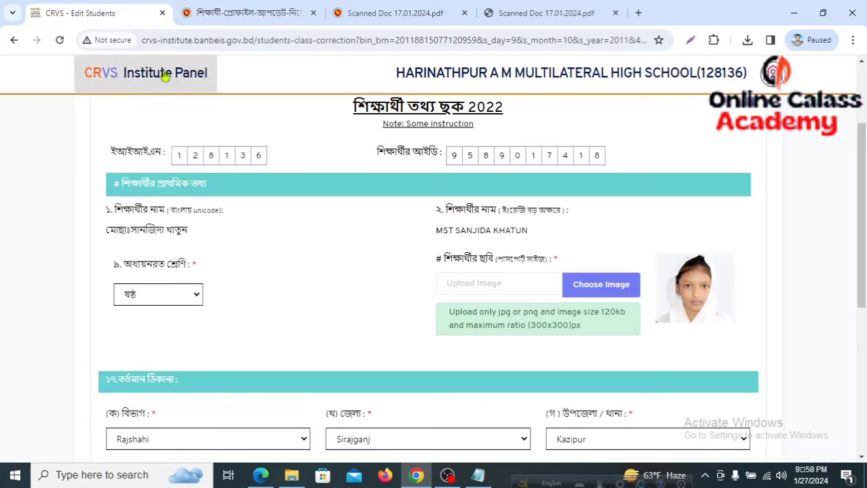
Close both Scanned Doc 17.01.2024.pdf pages, keeping the profile update guideline and the CRVS page open.
{"action": "left_click", "coordinate": [239, 16]}
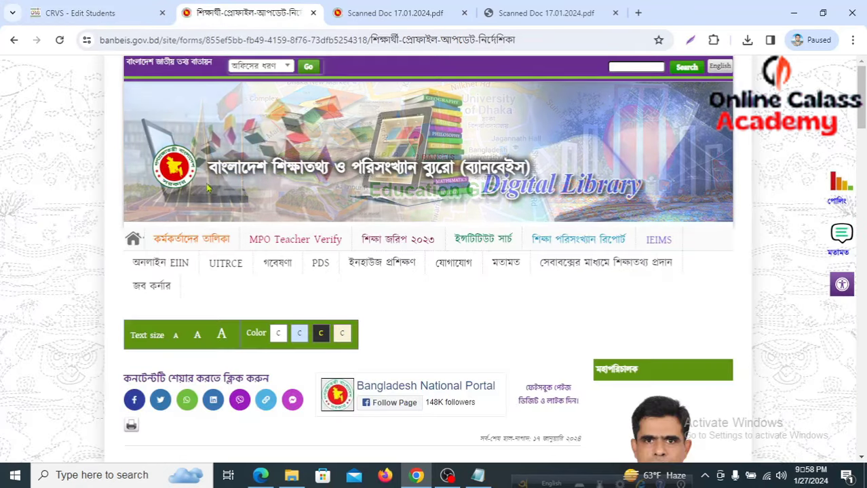
{"action": "left_click", "coordinate": [463, 15]}
{"action": "left_click", "coordinate": [463, 15]}
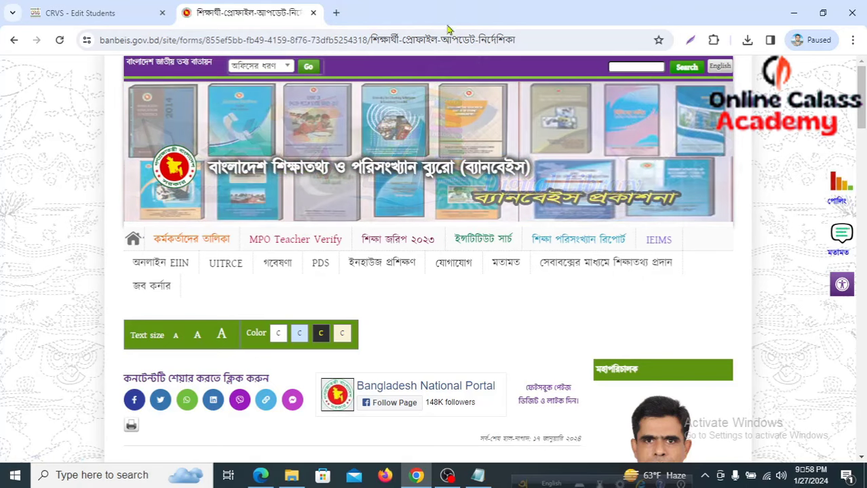
Return to the CRVS Institute Panel dashboard and log out of the institute account.
{"action": "left_click", "coordinate": [101, 21]}
{"action": "scroll", "coordinate": [344, 271], "scroll_direction": "up", "scroll_amount": 2}
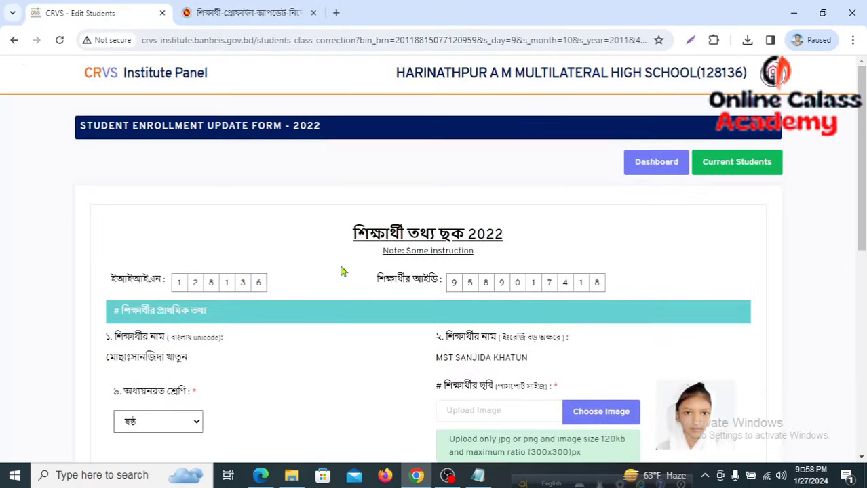
{"action": "left_click", "coordinate": [656, 163]}
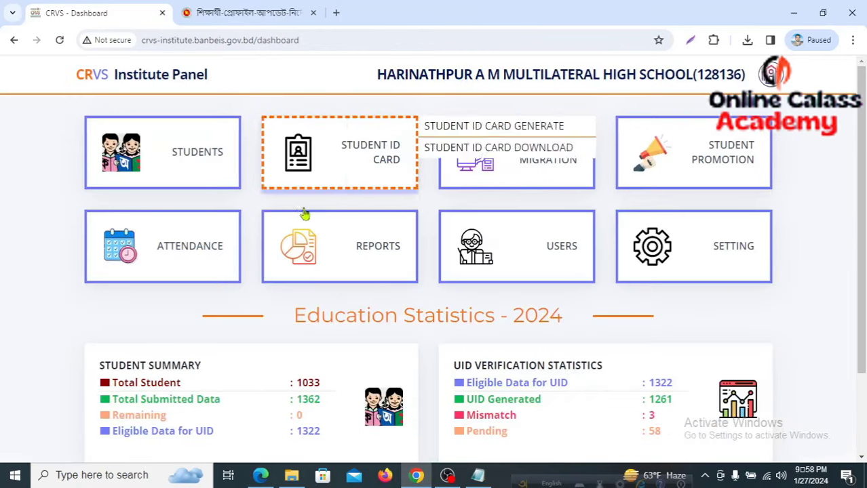
{"action": "mouse_move", "coordinate": [329, 231]}
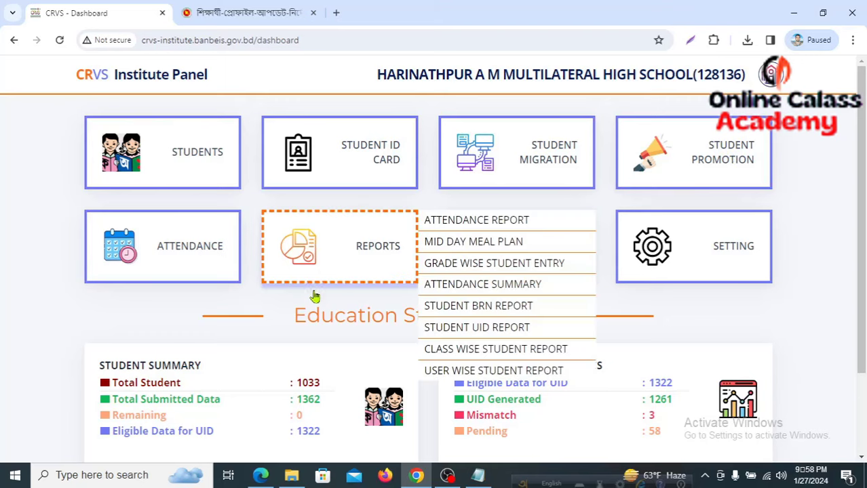
{"action": "mouse_move", "coordinate": [769, 88]}
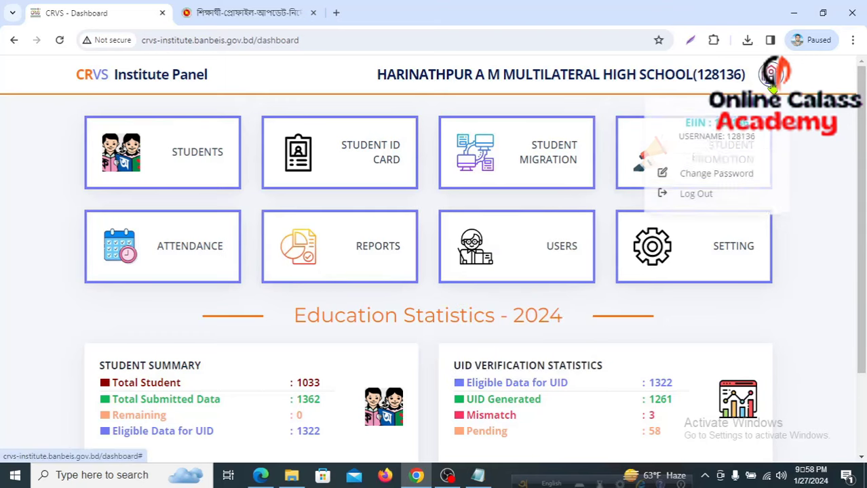
{"action": "left_click", "coordinate": [697, 197]}
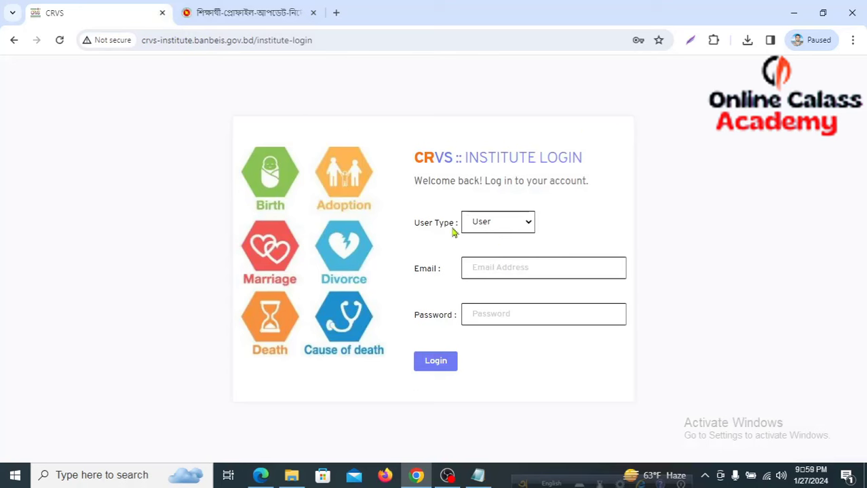
Log in to the CRVS institute panel as Admin with the saved EIIN number and account password.
{"action": "left_click", "coordinate": [530, 224]}
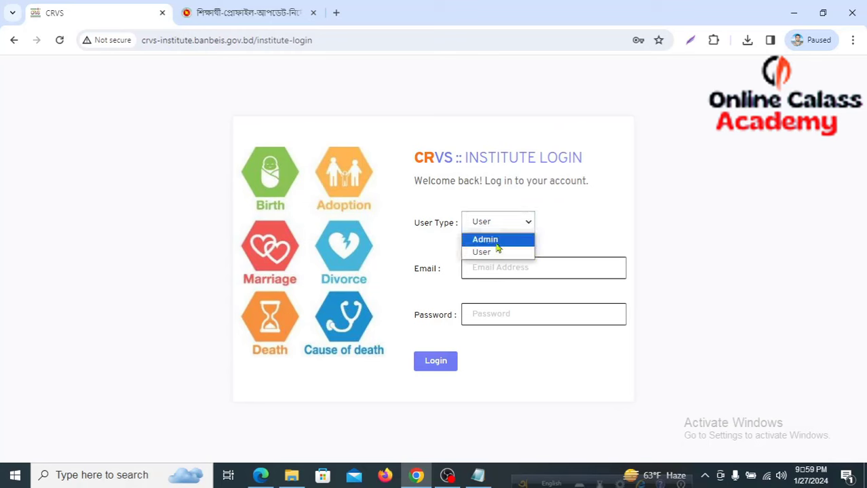
{"action": "left_click", "coordinate": [499, 239]}
{"action": "left_click", "coordinate": [484, 268]}
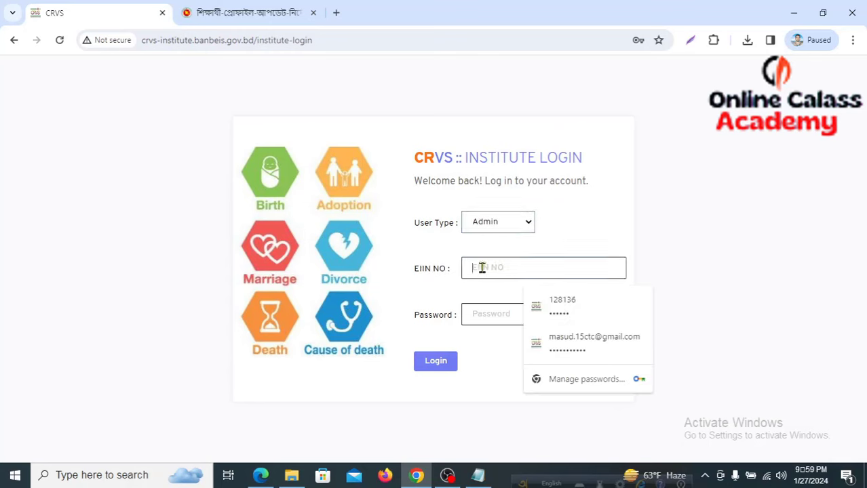
{"action": "left_click", "coordinate": [567, 305]}
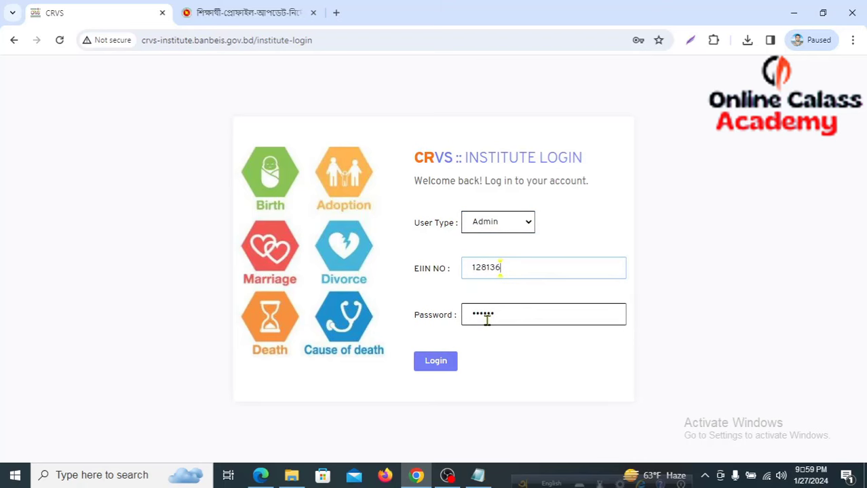
{"action": "left_click", "coordinate": [434, 367]}
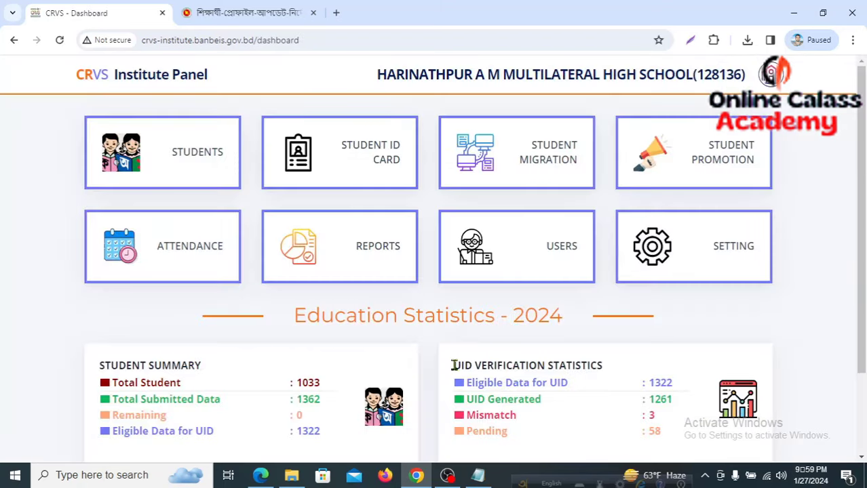
Open the Class Picture & Address Edit Form for students from the dashboard.
{"action": "mouse_move", "coordinate": [243, 243]}
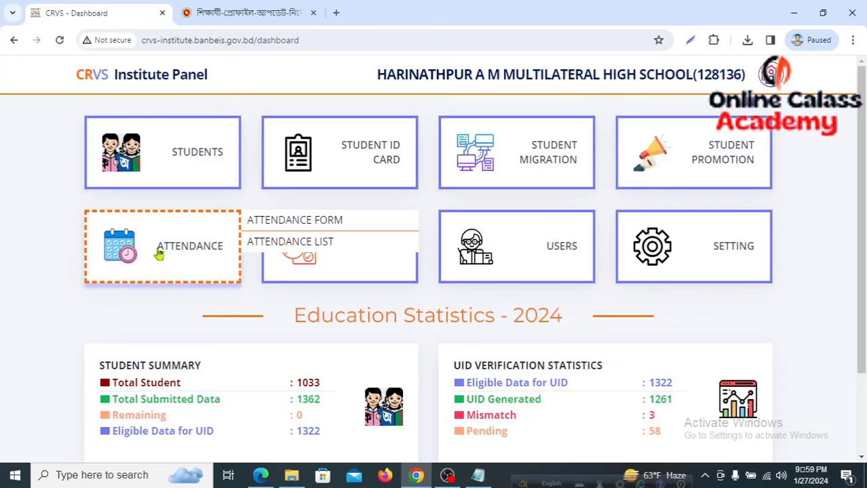
{"action": "mouse_move", "coordinate": [194, 168]}
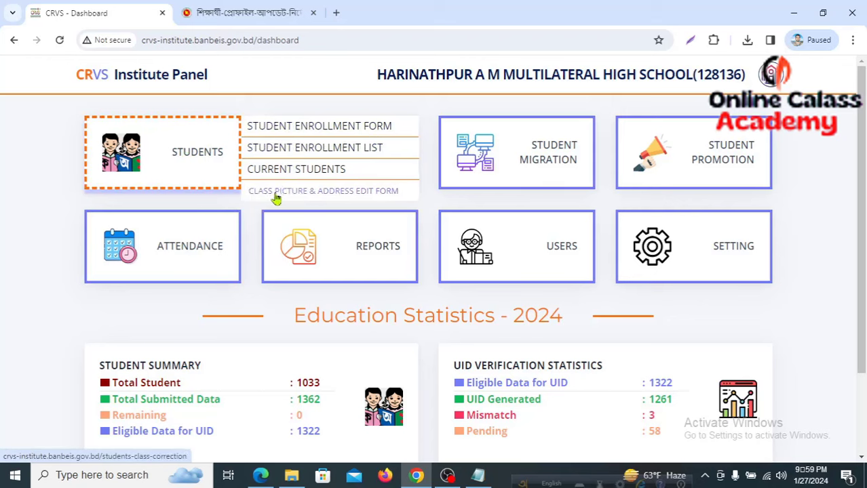
{"action": "left_click", "coordinate": [338, 194]}
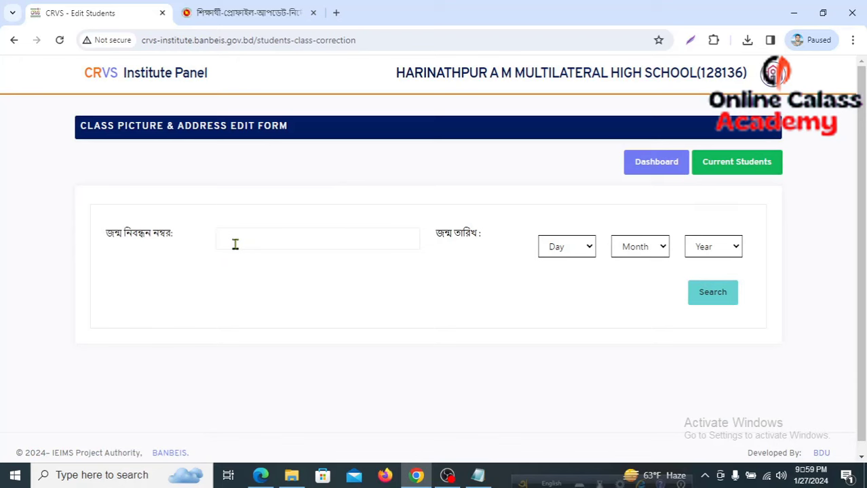
Copy the last listed student's birth registration number from the Notepad document into the edit form's birth registration number field.
{"action": "left_click", "coordinate": [297, 240]}
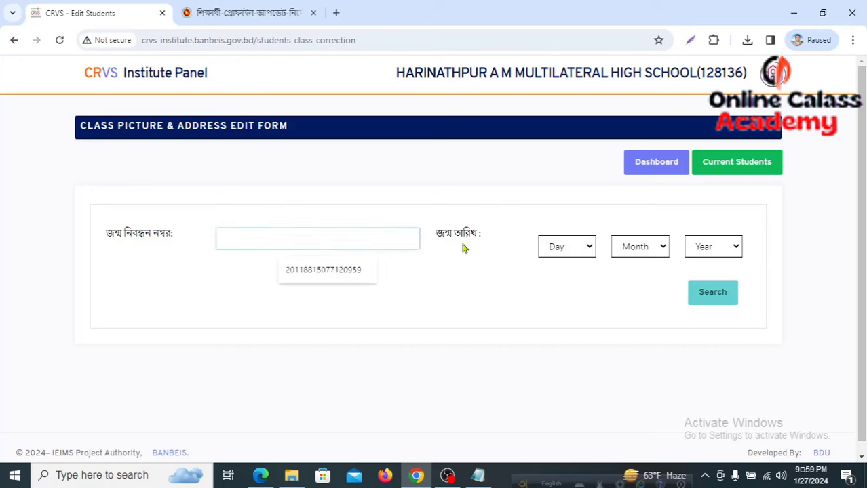
{"action": "left_click", "coordinate": [478, 475]}
{"action": "left_click", "coordinate": [221, 353]}
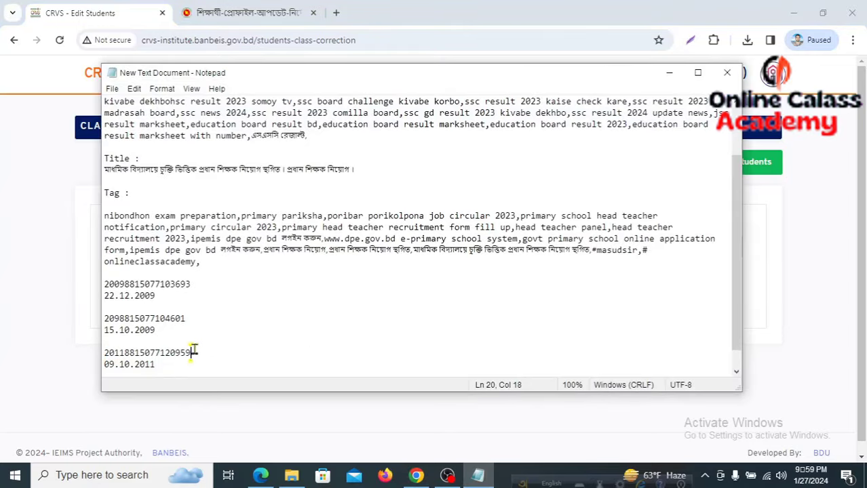
{"action": "left_click_drag", "start_coordinate": [195, 348], "coordinate": [100, 346]}
{"action": "key", "text": "ctrl+c"}
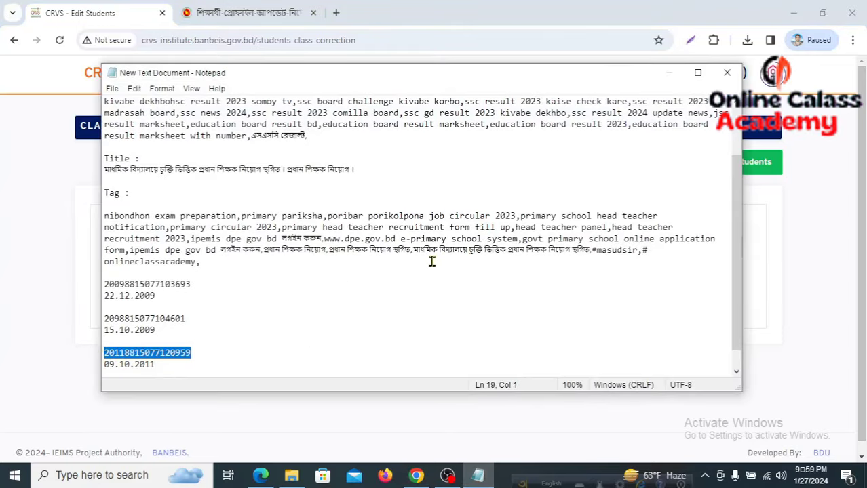
{"action": "left_click", "coordinate": [416, 475]}
{"action": "left_click", "coordinate": [243, 239]}
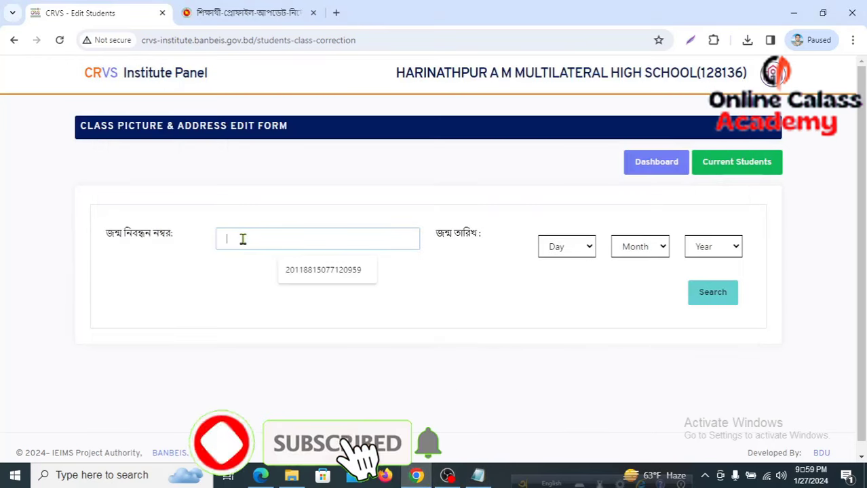
{"action": "key", "text": "ctrl+v"}
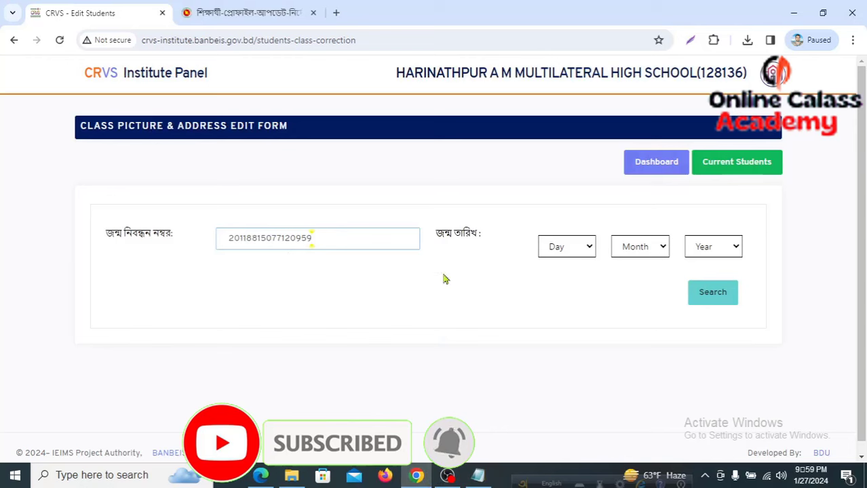
Look up the student's date of birth in the Notepad document and select its day, month and year in the edit form.
{"action": "left_click", "coordinate": [473, 478]}
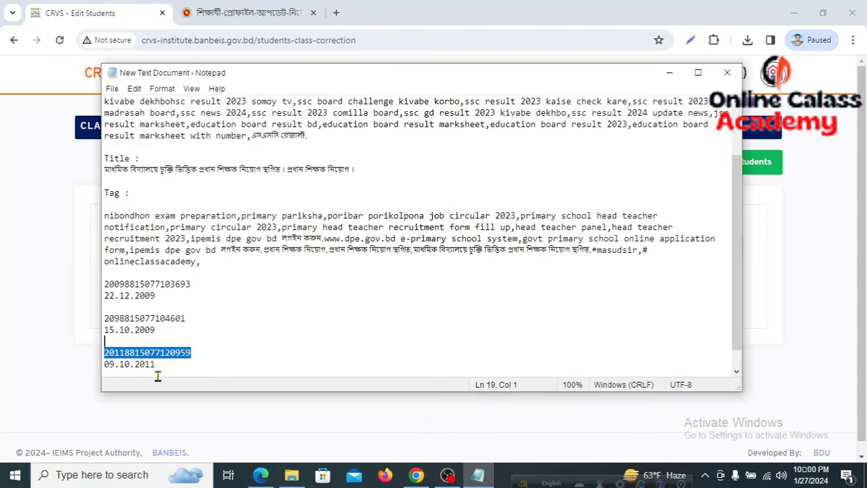
{"action": "left_click", "coordinate": [417, 478]}
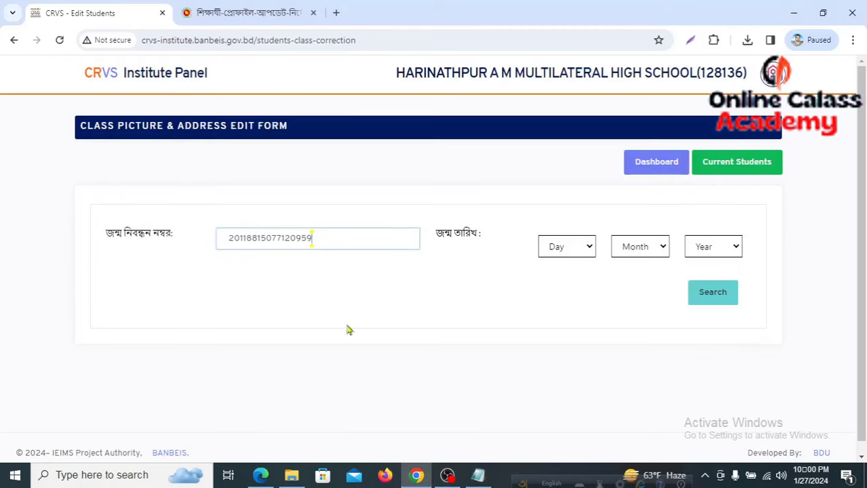
{"action": "left_click", "coordinate": [588, 252]}
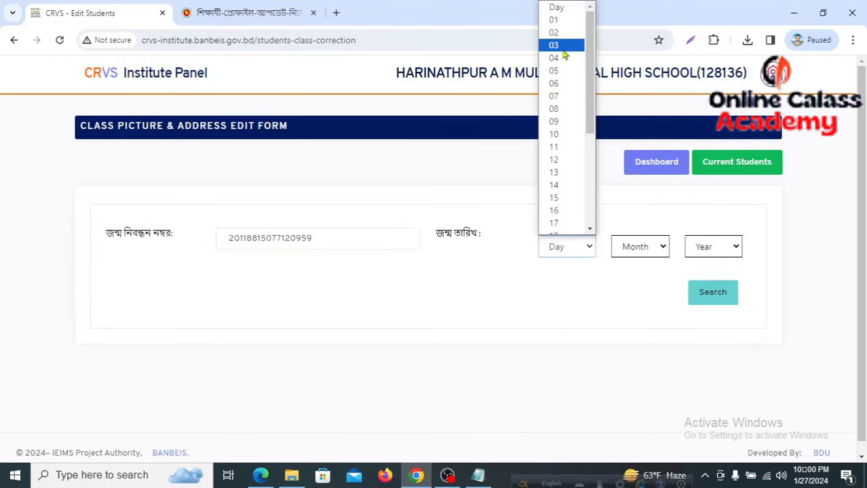
{"action": "left_click", "coordinate": [563, 116]}
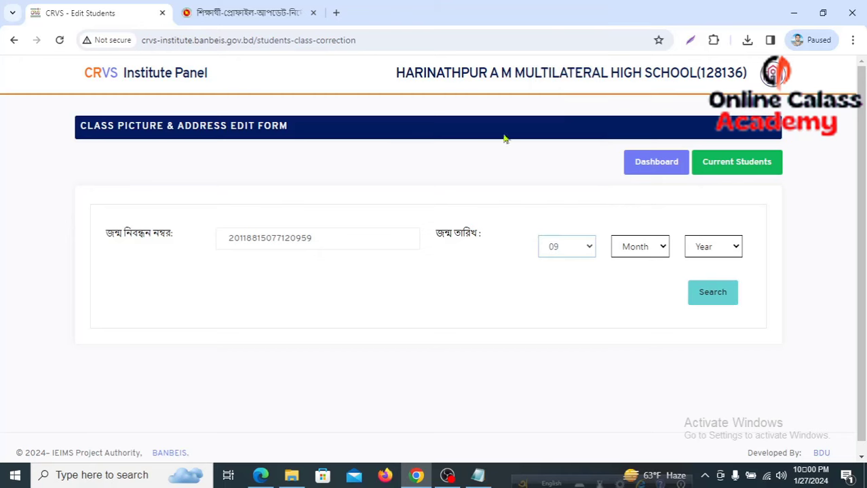
{"action": "left_click", "coordinate": [663, 247]}
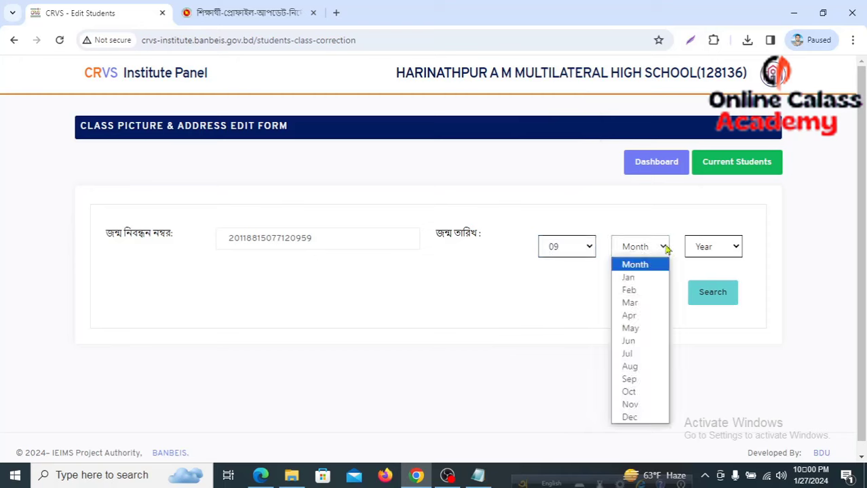
{"action": "left_click", "coordinate": [627, 393]}
{"action": "left_click", "coordinate": [734, 248]}
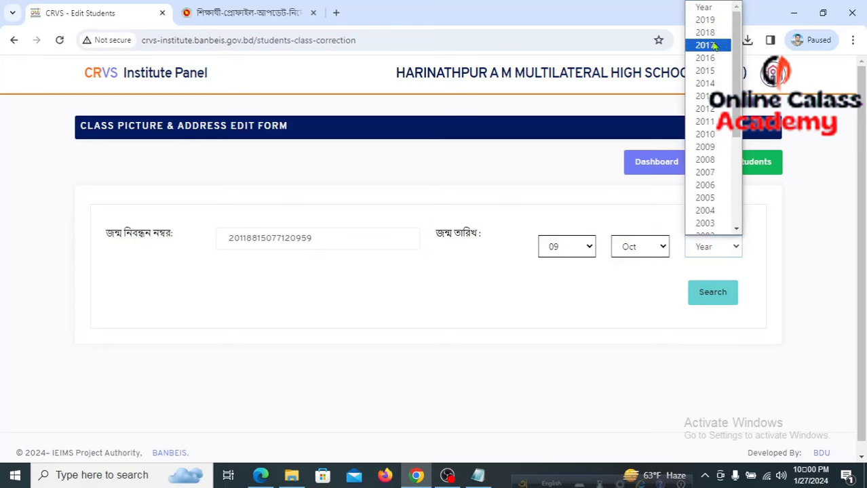
{"action": "left_click", "coordinate": [706, 122]}
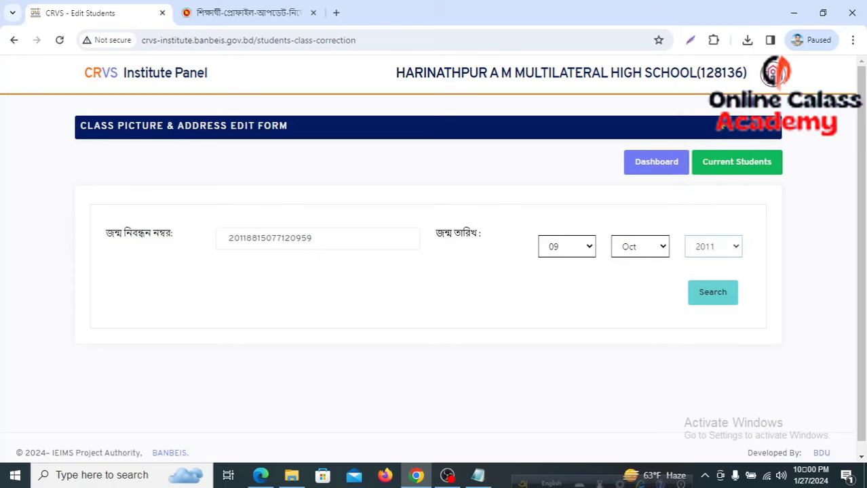
Search for the student's record with the entered birth registration number and date of birth, repeating the search from the form.
{"action": "left_click", "coordinate": [713, 297]}
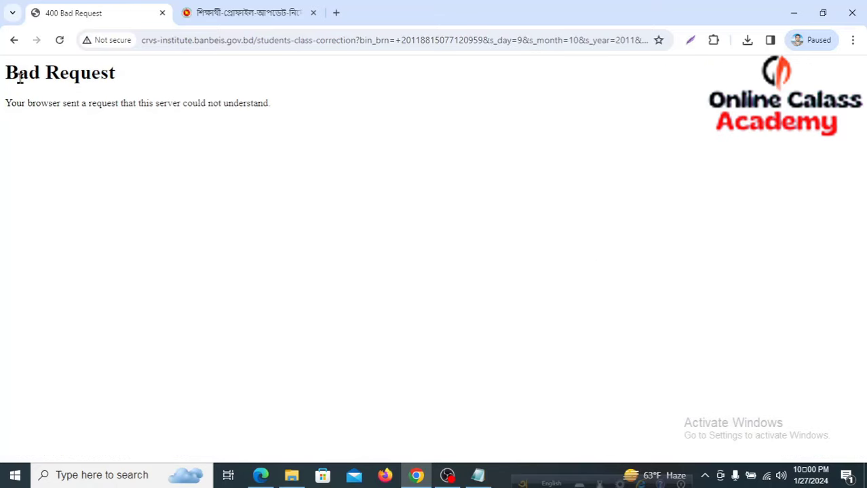
{"action": "left_click", "coordinate": [14, 42]}
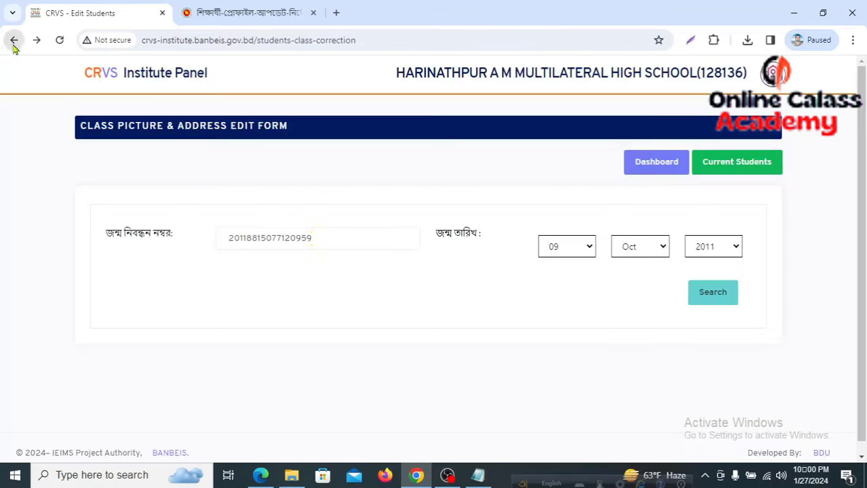
{"action": "left_click", "coordinate": [703, 293]}
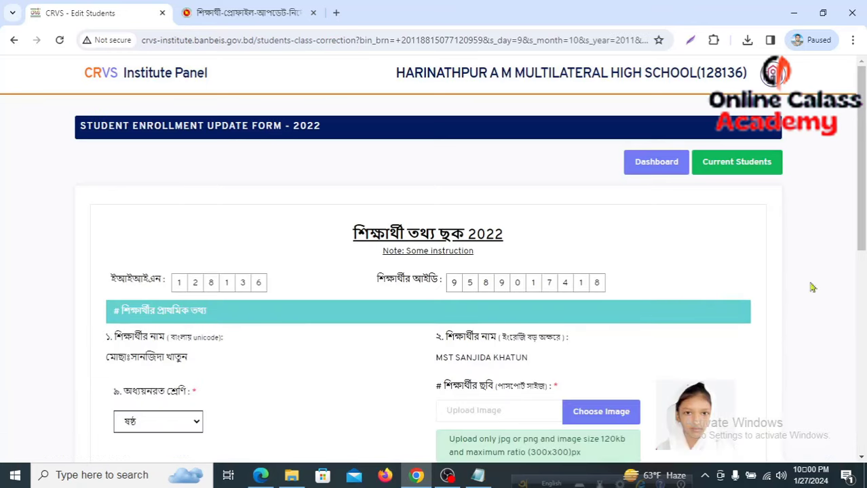
Examine the student enrollment update form, including the class, the picture upload requirements and the present address section.
{"action": "scroll", "coordinate": [506, 314], "scroll_direction": "down", "scroll_amount": 4}
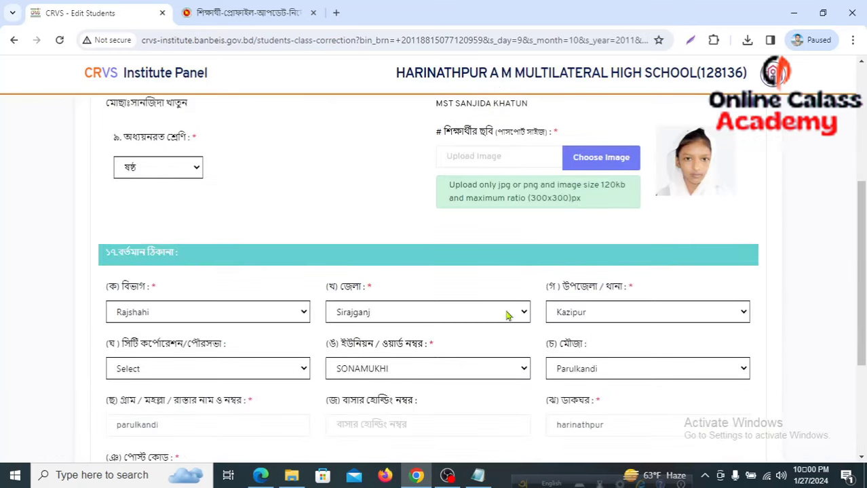
{"action": "scroll", "coordinate": [506, 314], "scroll_direction": "up", "scroll_amount": 2}
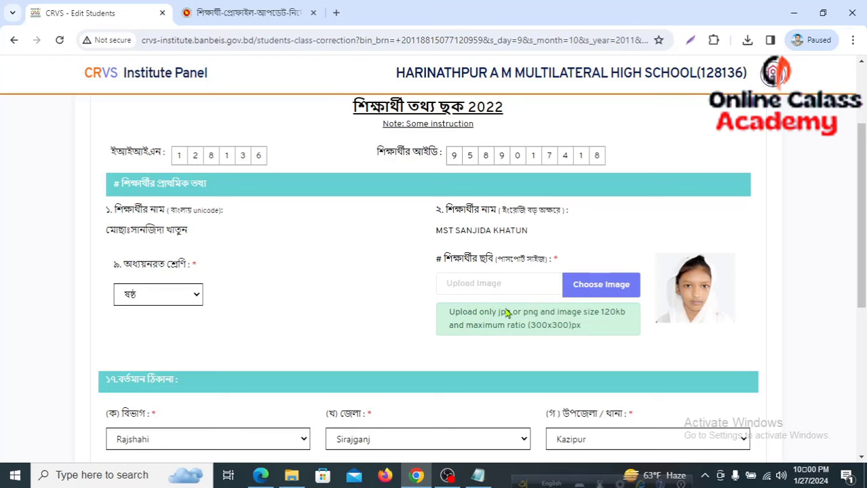
{"action": "scroll", "coordinate": [505, 313], "scroll_direction": "down", "scroll_amount": 3}
{"action": "scroll", "coordinate": [505, 314], "scroll_direction": "up", "scroll_amount": 3}
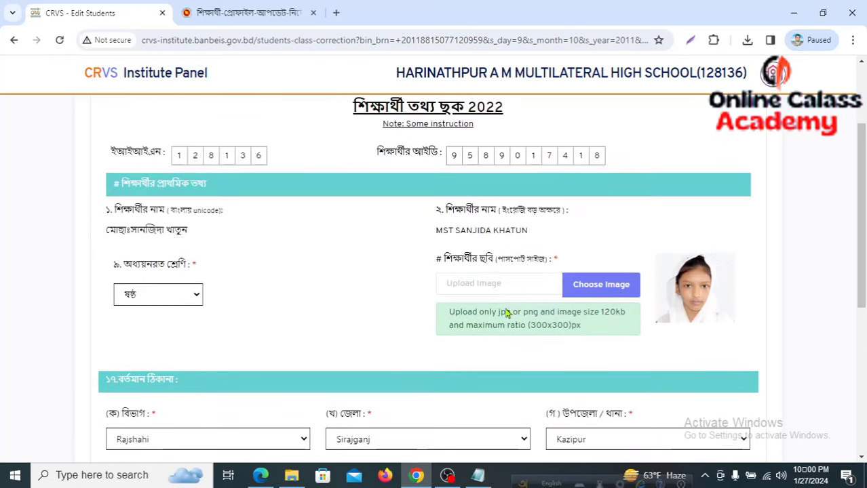
{"action": "scroll", "coordinate": [505, 313], "scroll_direction": "up", "scroll_amount": 2}
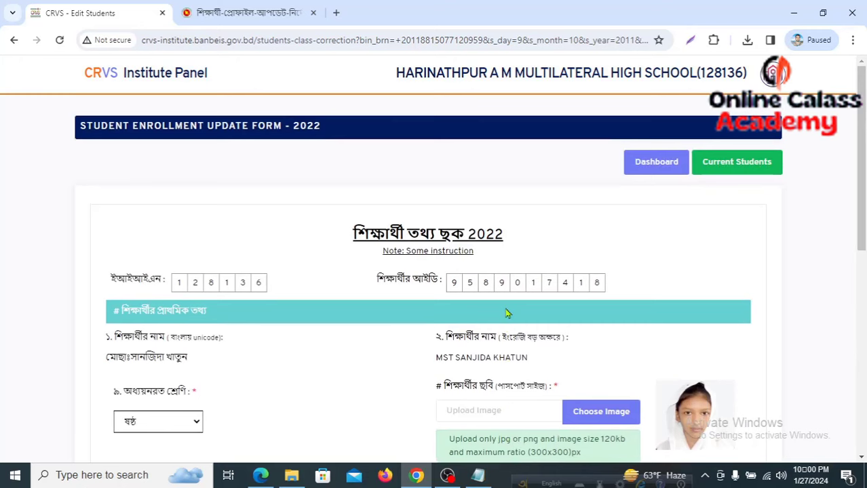
{"action": "scroll", "coordinate": [506, 313], "scroll_direction": "down", "scroll_amount": 2}
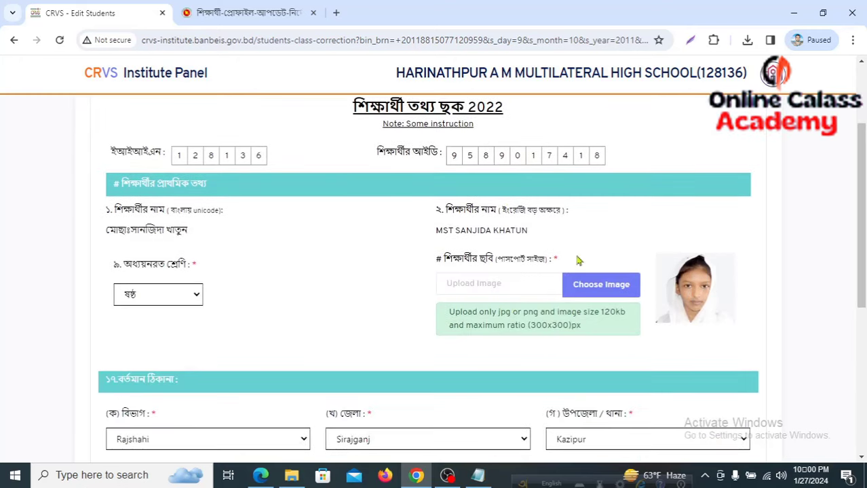
{"action": "scroll", "coordinate": [363, 149], "scroll_direction": "up", "scroll_amount": 2}
{"action": "scroll", "coordinate": [575, 235], "scroll_direction": "down", "scroll_amount": 2}
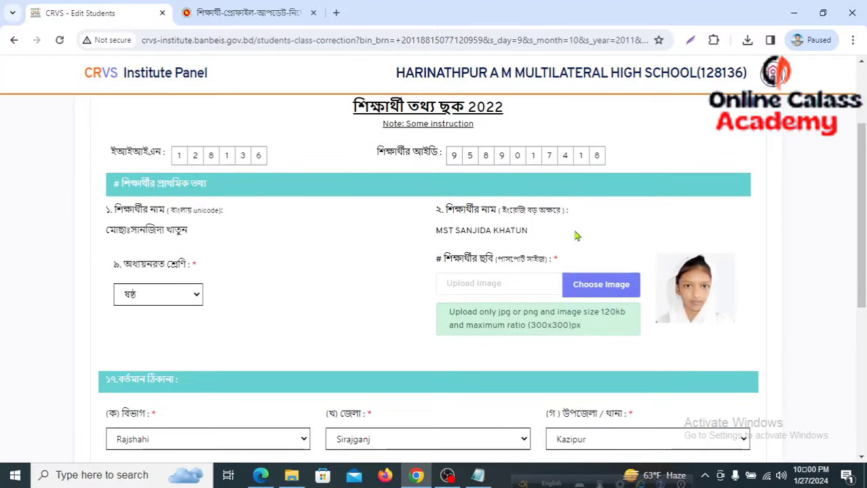
{"action": "scroll", "coordinate": [648, 303], "scroll_direction": "down", "scroll_amount": 2}
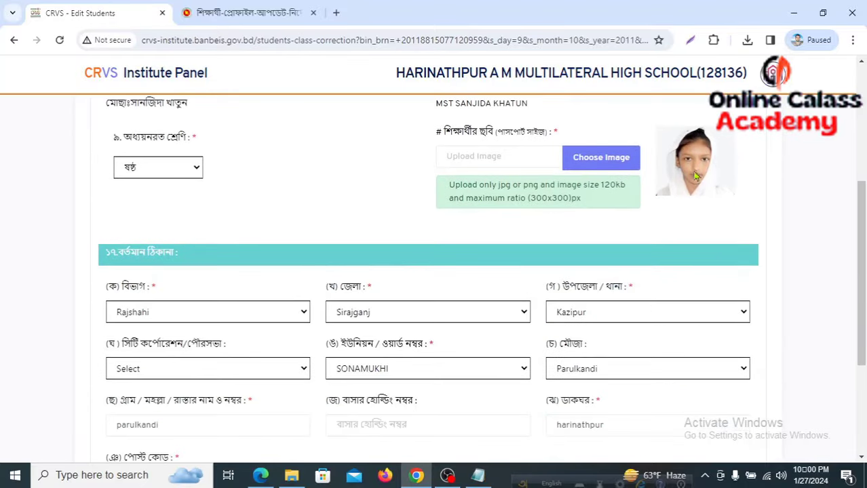
{"action": "left_click", "coordinate": [603, 161]}
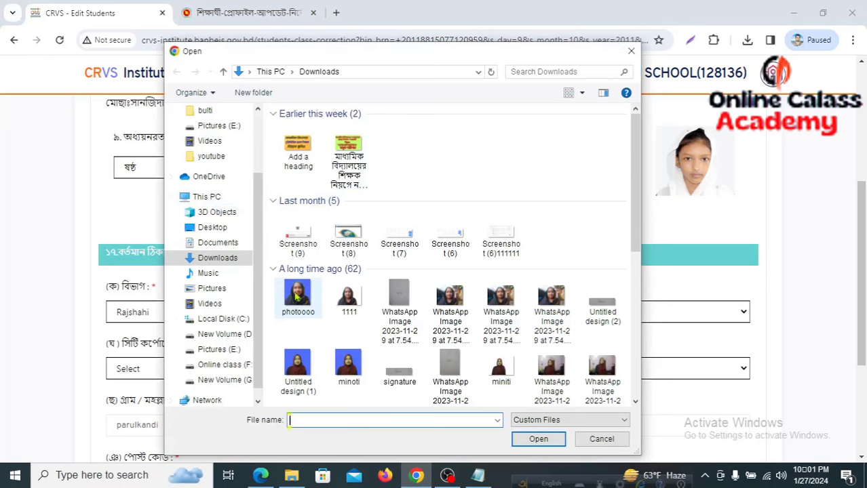
{"action": "left_click", "coordinate": [295, 299]}
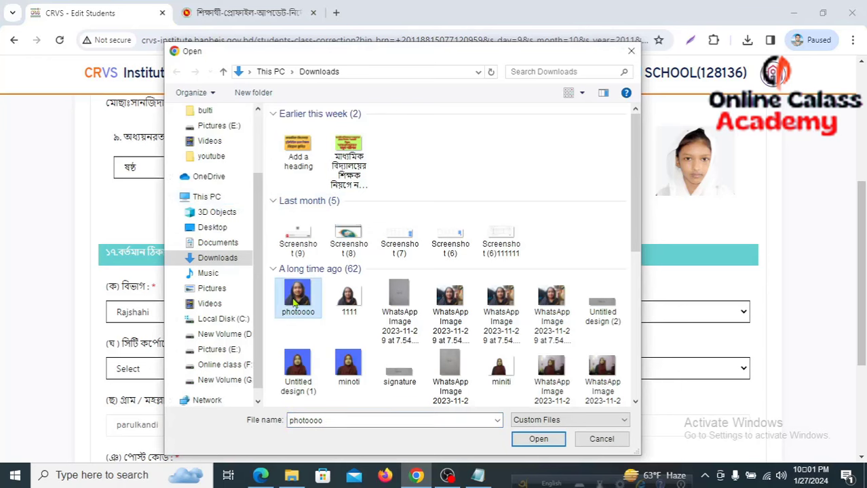
{"action": "left_click", "coordinate": [632, 51]}
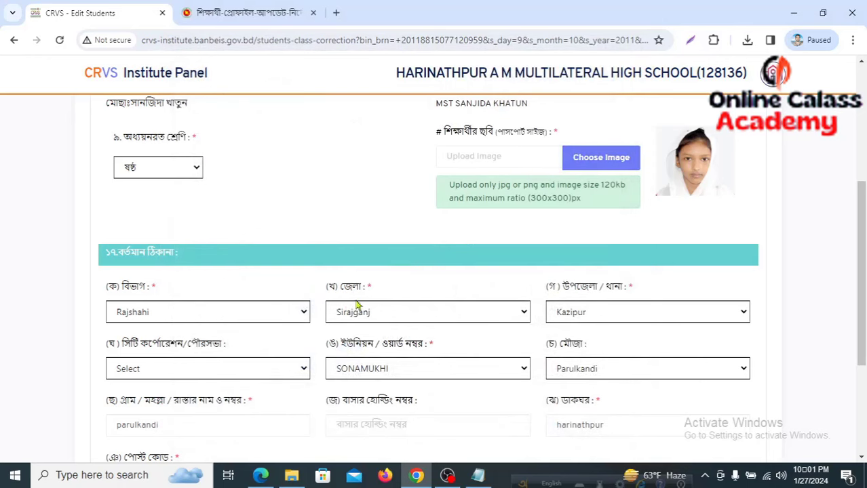
Review the present address fields down to the post code, along with the class and picture sections of the form.
{"action": "scroll", "coordinate": [357, 305], "scroll_direction": "down", "scroll_amount": 2}
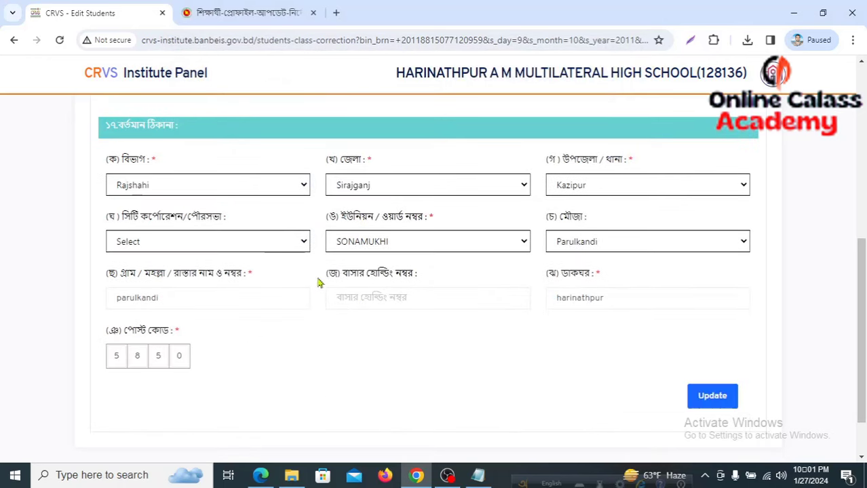
{"action": "scroll", "coordinate": [320, 282], "scroll_direction": "down", "scroll_amount": 1}
{"action": "scroll", "coordinate": [323, 299], "scroll_direction": "up", "scroll_amount": 3}
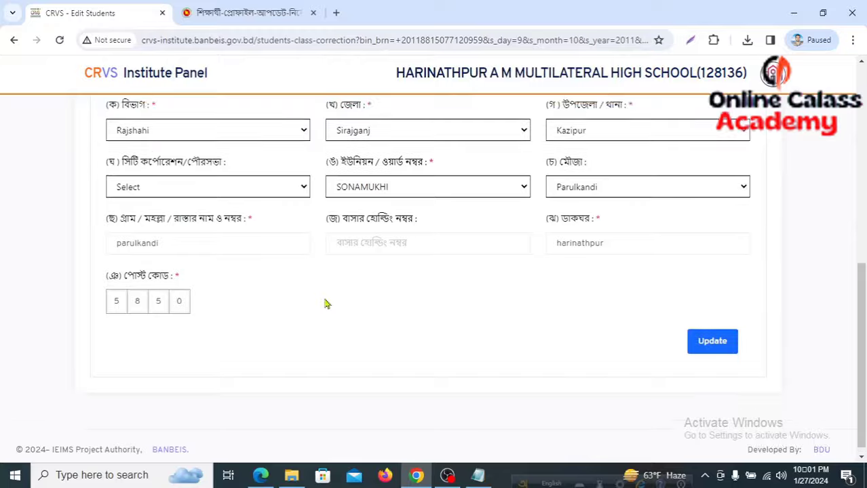
{"action": "scroll", "coordinate": [324, 304], "scroll_direction": "down", "scroll_amount": 1}
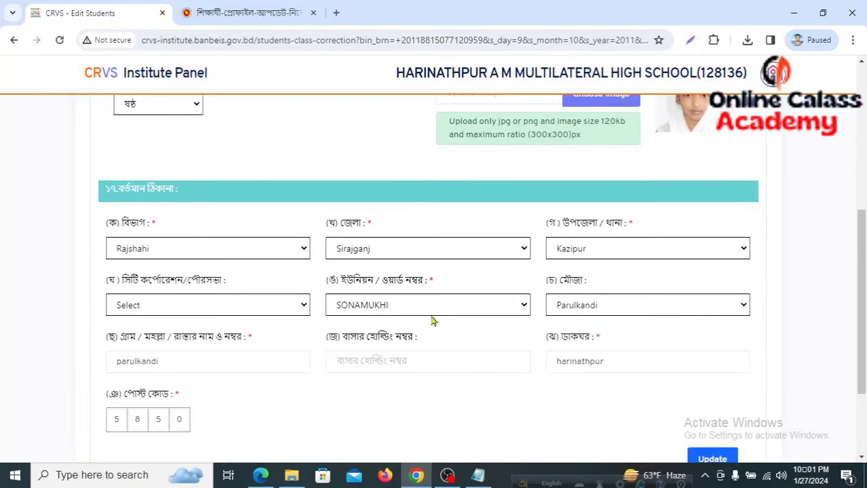
{"action": "scroll", "coordinate": [432, 321], "scroll_direction": "up", "scroll_amount": 2}
{"action": "scroll", "coordinate": [486, 329], "scroll_direction": "down", "scroll_amount": 4}
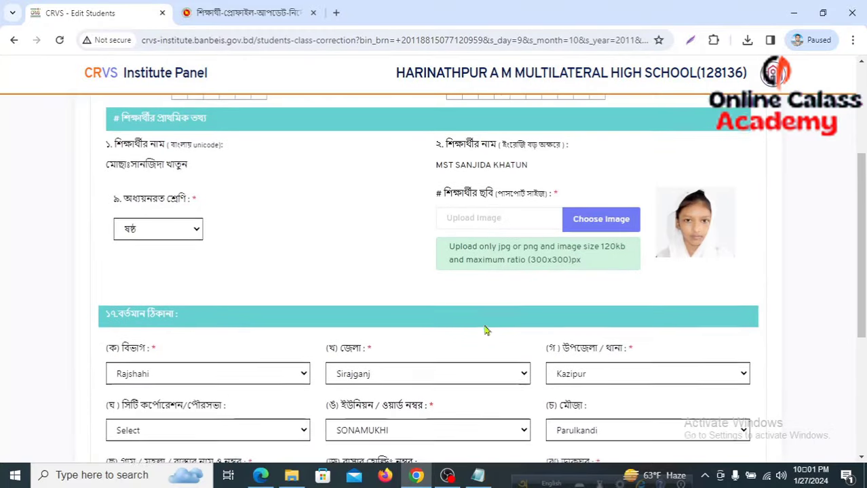
{"action": "scroll", "coordinate": [390, 337], "scroll_direction": "up", "scroll_amount": 5}
{"action": "scroll", "coordinate": [389, 306], "scroll_direction": "down", "scroll_amount": 4}
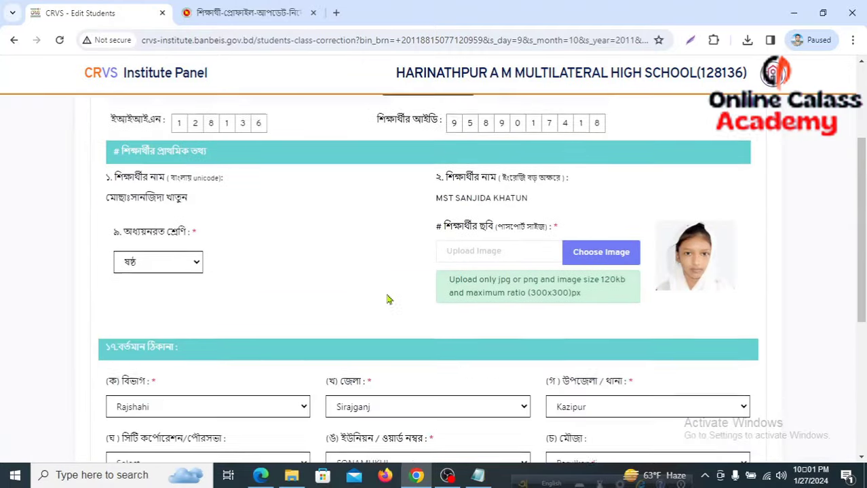
{"action": "scroll", "coordinate": [500, 384], "scroll_direction": "up", "scroll_amount": 2}
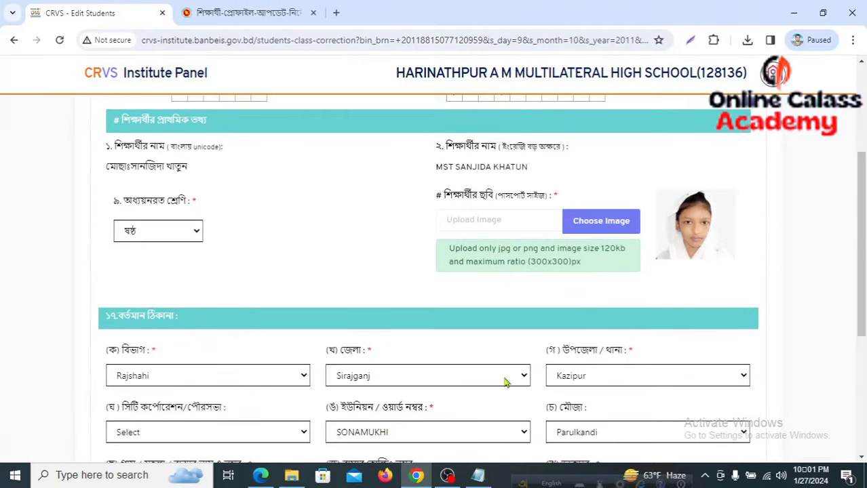
Set the student's current class to অষ্টম (eight).
{"action": "left_click", "coordinate": [198, 234]}
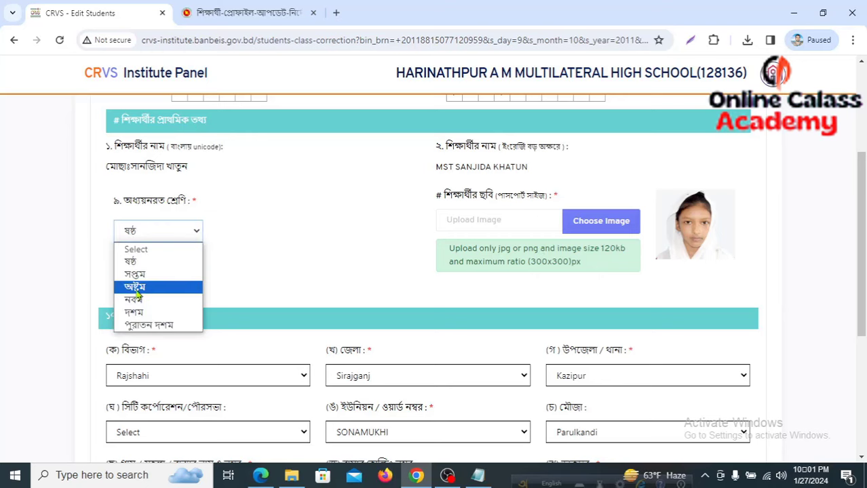
{"action": "left_click", "coordinate": [138, 291]}
{"action": "scroll", "coordinate": [491, 298], "scroll_direction": "down", "scroll_amount": 5}
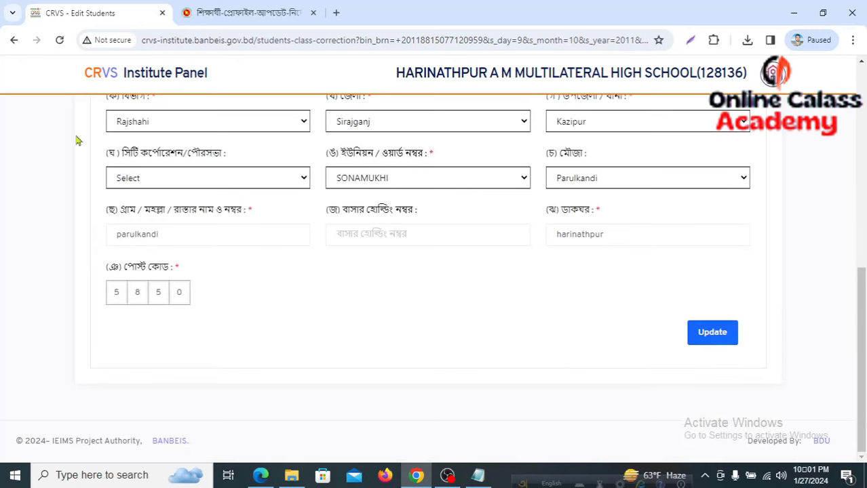
{"action": "scroll", "coordinate": [305, 270], "scroll_direction": "up", "scroll_amount": 4}
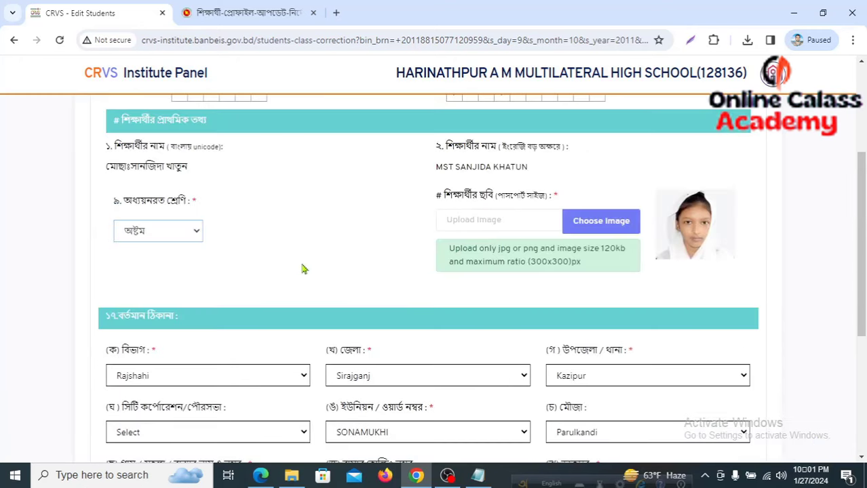
Set the student's current class back to ষষ্ঠ (six) and check the present address fields.
{"action": "left_click", "coordinate": [194, 232]}
{"action": "left_click", "coordinate": [138, 265]}
{"action": "scroll", "coordinate": [367, 257], "scroll_direction": "down", "scroll_amount": 4}
{"action": "scroll", "coordinate": [159, 316], "scroll_direction": "up", "scroll_amount": 4}
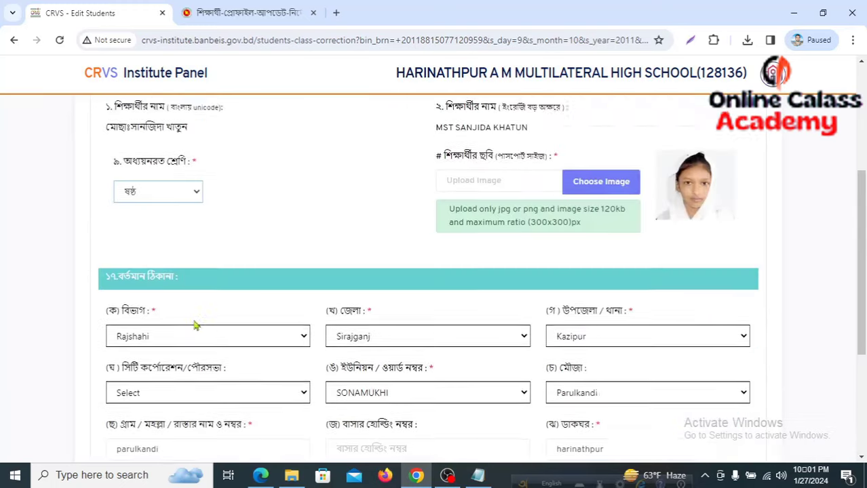
{"action": "scroll", "coordinate": [721, 385], "scroll_direction": "down", "scroll_amount": 4}
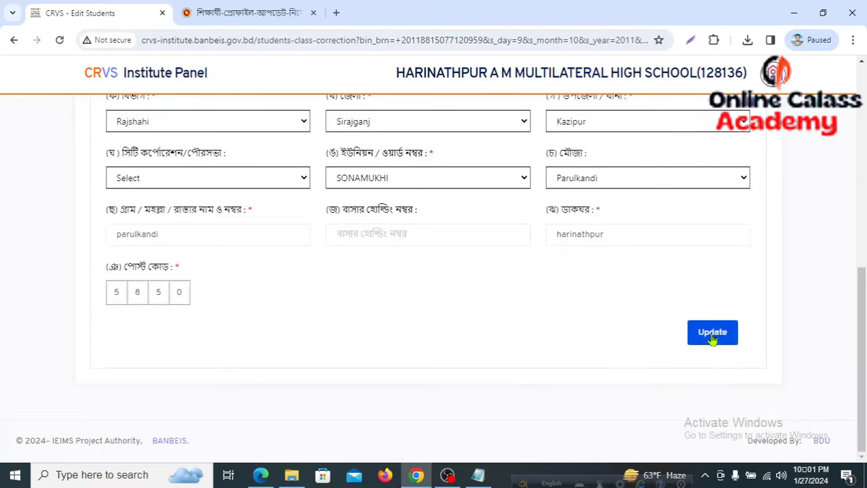
{"action": "left_click", "coordinate": [713, 333]}
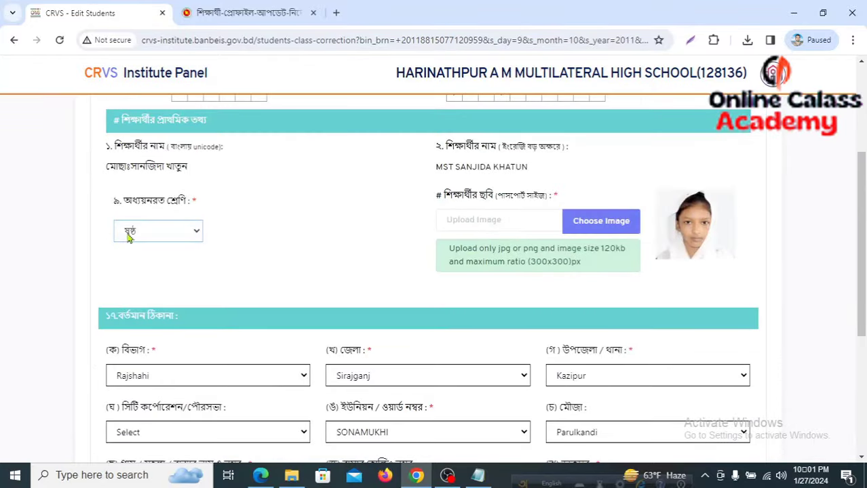
{"action": "scroll", "coordinate": [526, 375], "scroll_direction": "down", "scroll_amount": 2}
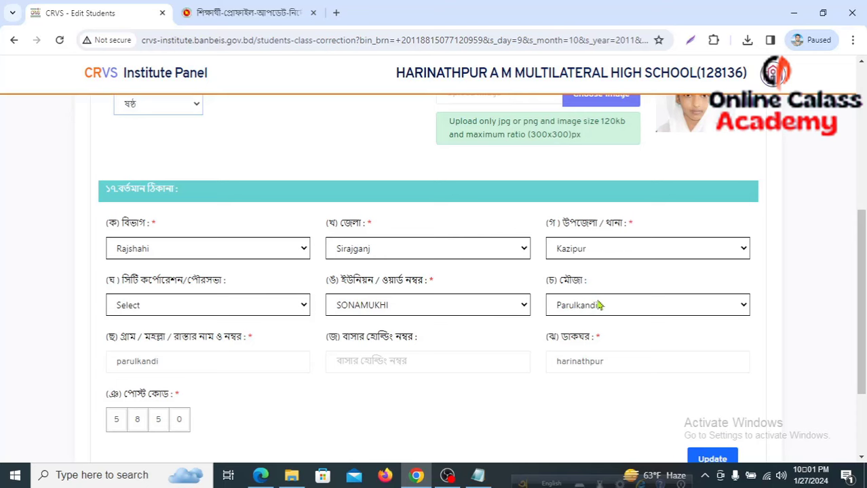
{"action": "scroll", "coordinate": [650, 345], "scroll_direction": "down", "scroll_amount": 2}
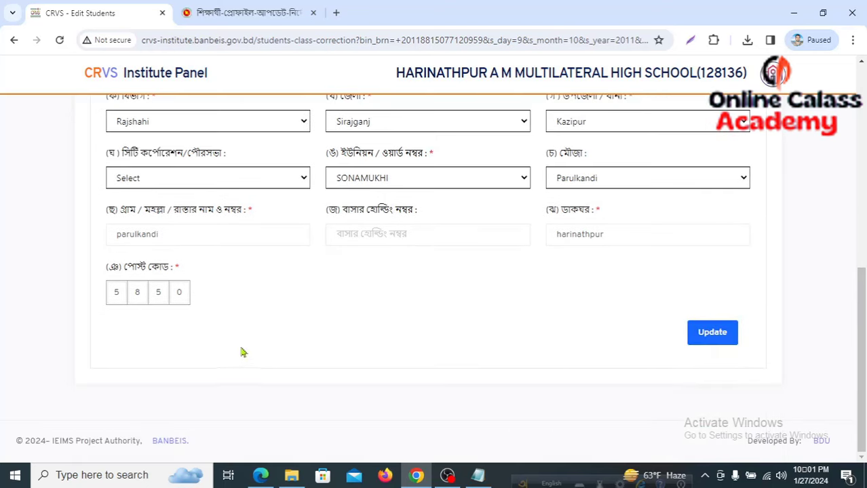
{"action": "scroll", "coordinate": [283, 361], "scroll_direction": "up", "scroll_amount": 4}
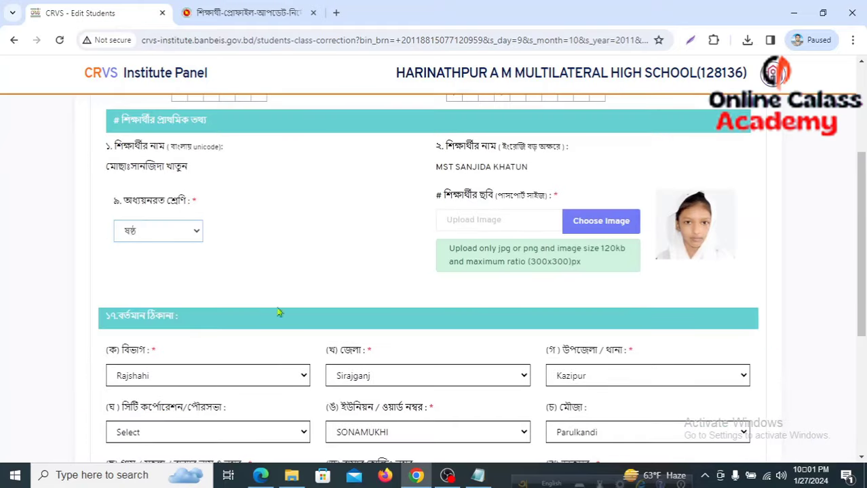
Return to the dashboard from the enrollment update form and open the student migration request form.
{"action": "left_click", "coordinate": [15, 42]}
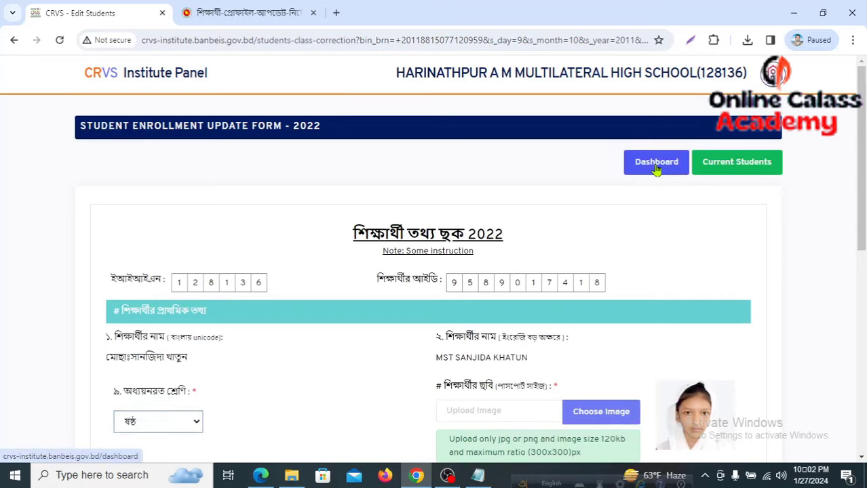
{"action": "left_click", "coordinate": [656, 166]}
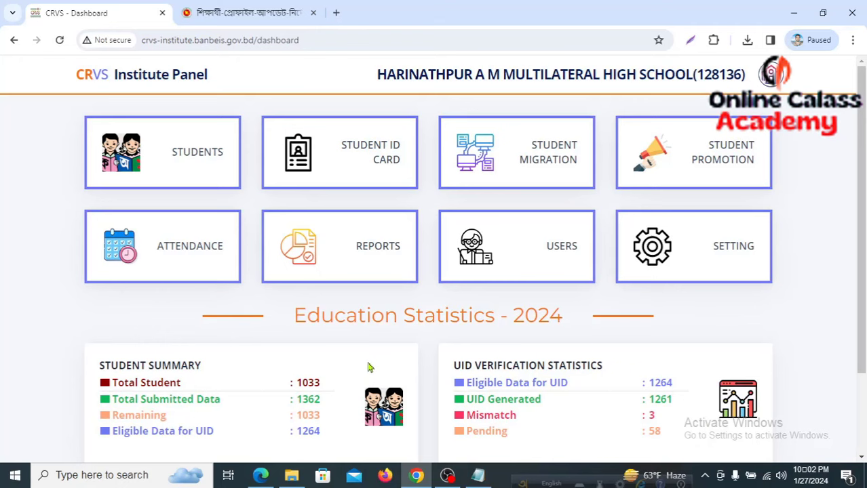
{"action": "mouse_move", "coordinate": [577, 145]}
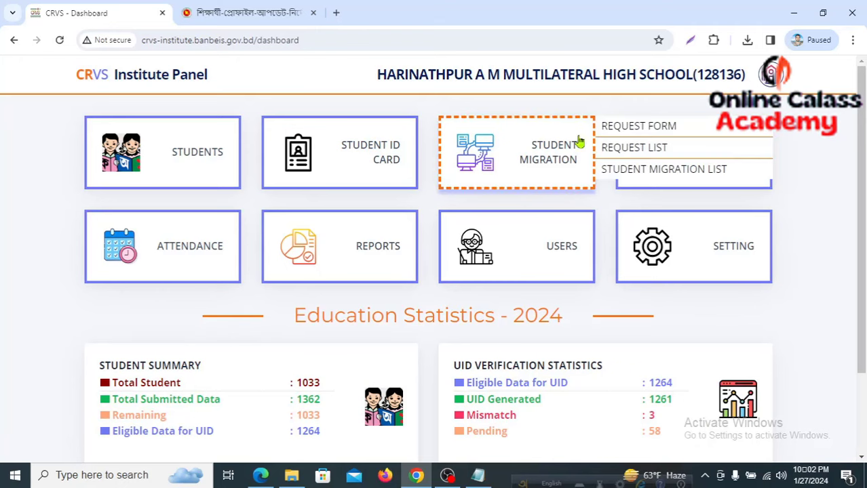
{"action": "mouse_move", "coordinate": [379, 185]}
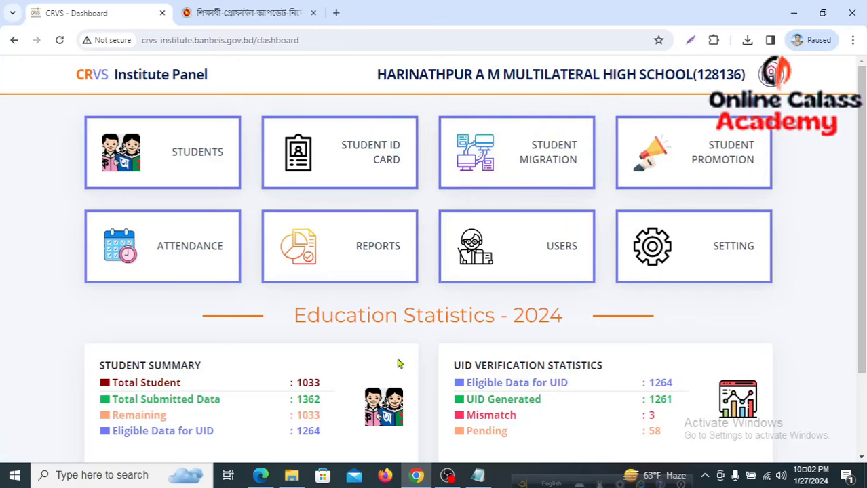
{"action": "mouse_move", "coordinate": [100, 188]}
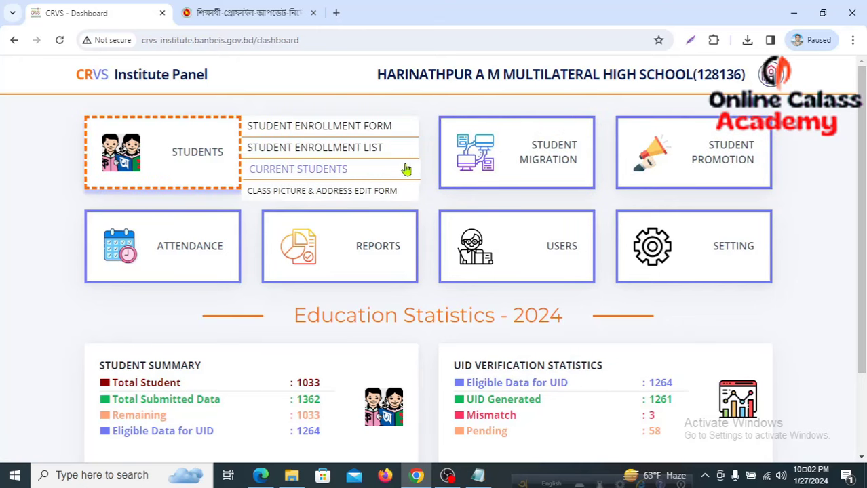
{"action": "mouse_move", "coordinate": [452, 170]}
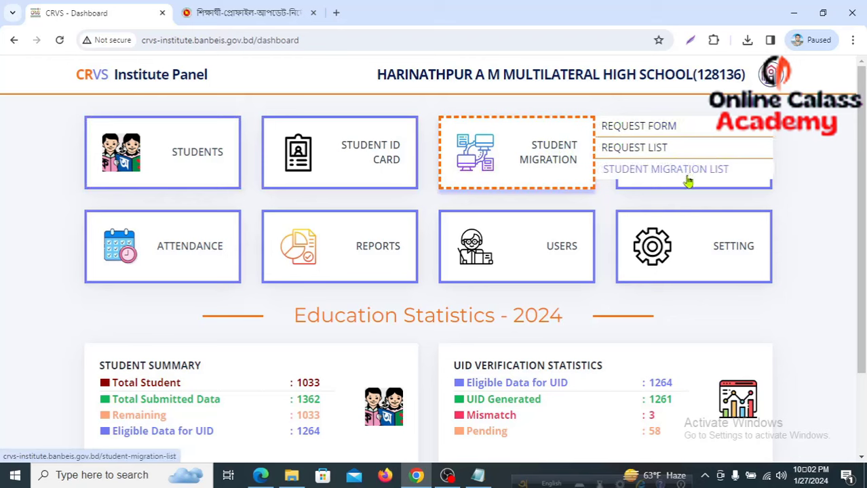
{"action": "left_click", "coordinate": [646, 130]}
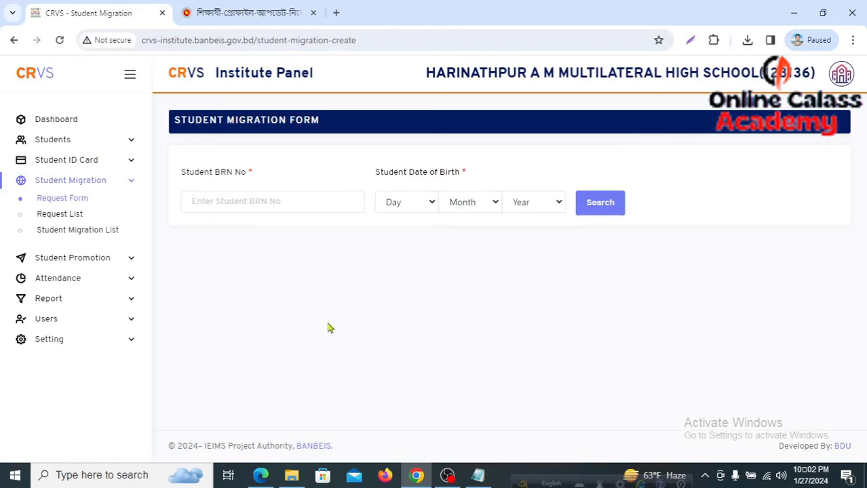
Copy the last student's birth registration number from the Notepad notes into the migration form's Student BRN No field.
{"action": "left_click", "coordinate": [243, 202]}
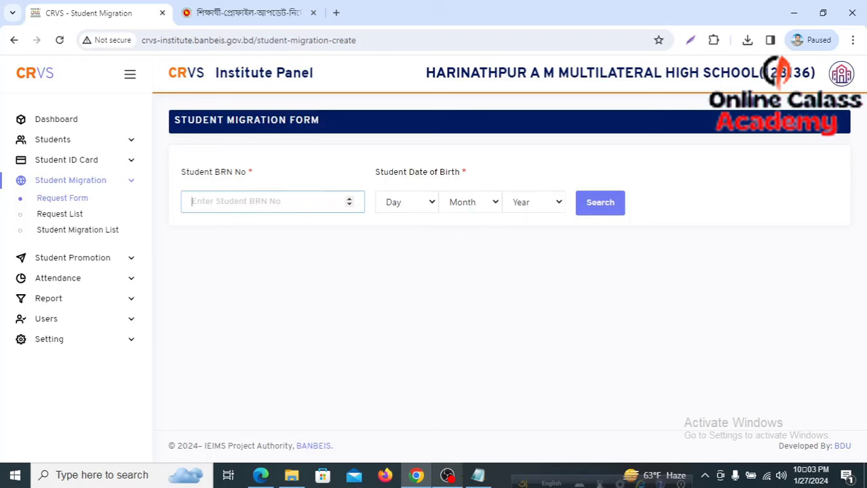
{"action": "left_click", "coordinate": [478, 479]}
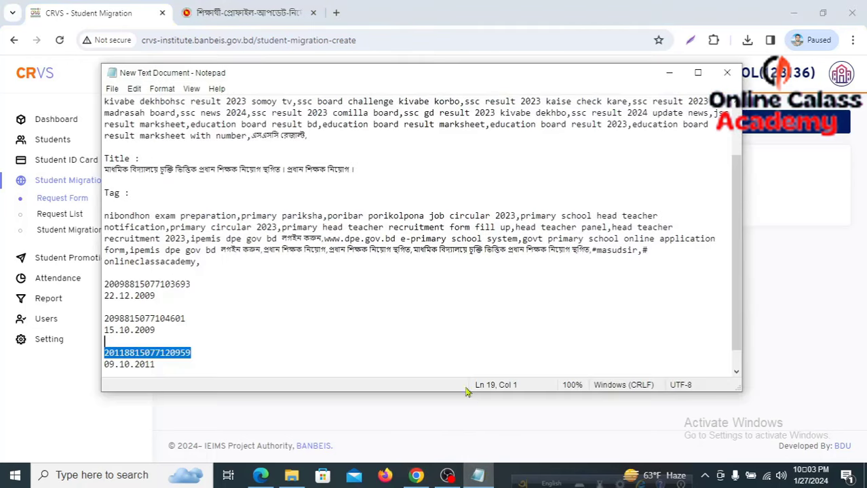
{"action": "left_click", "coordinate": [210, 353]}
{"action": "left_click_drag", "start_coordinate": [193, 353], "coordinate": [106, 350]}
{"action": "right_click", "coordinate": [139, 354]}
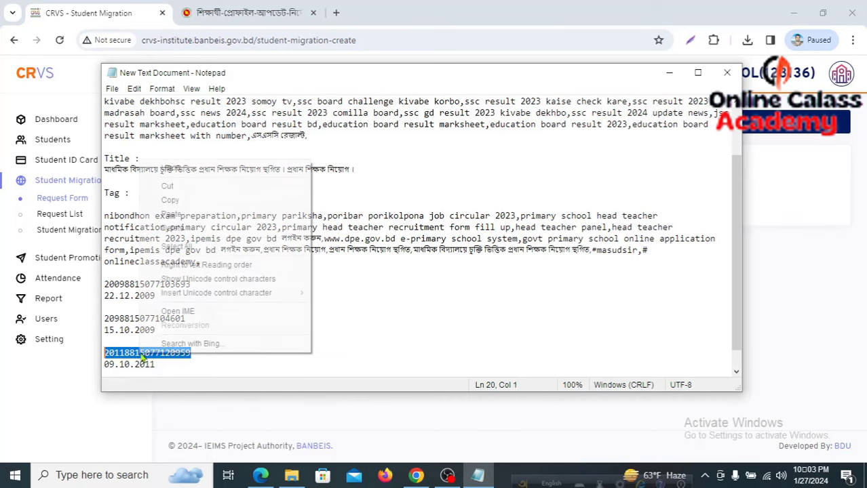
{"action": "left_click", "coordinate": [174, 204]}
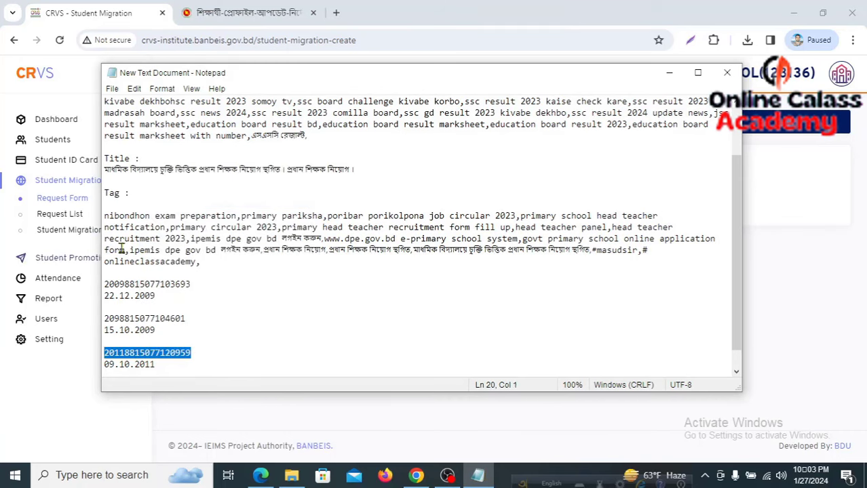
{"action": "left_click", "coordinate": [417, 475]}
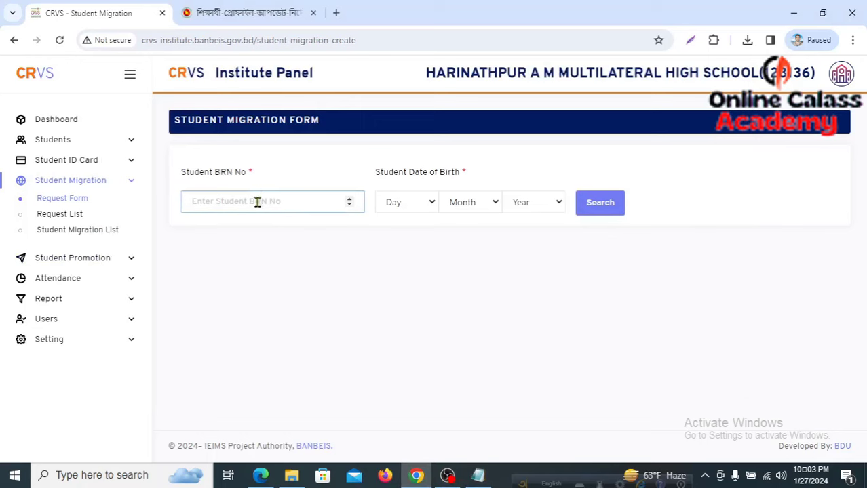
{"action": "key", "text": "ctrl+v"}
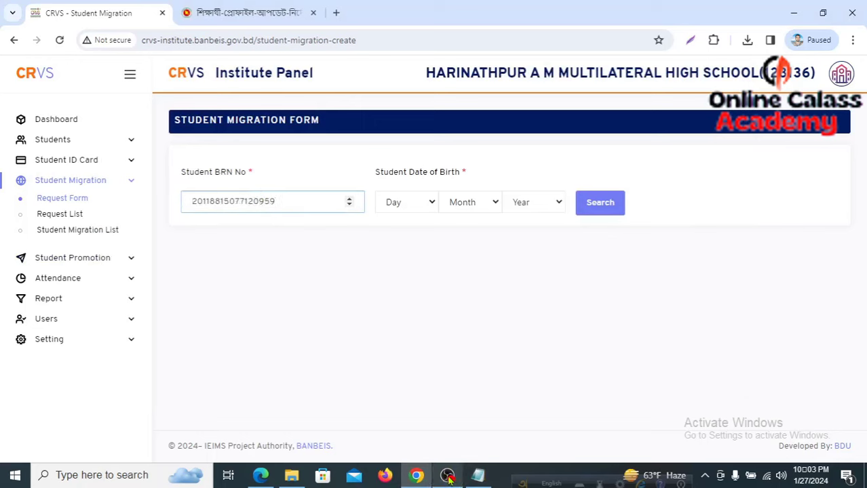
Select the student's date of birth as noted in Notepad and search for the student in the migration form.
{"action": "left_click", "coordinate": [478, 474]}
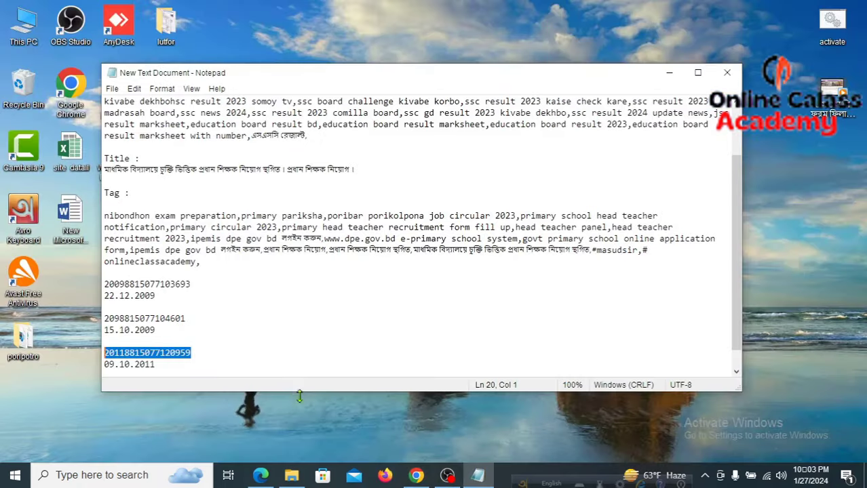
{"action": "left_click", "coordinate": [479, 476]}
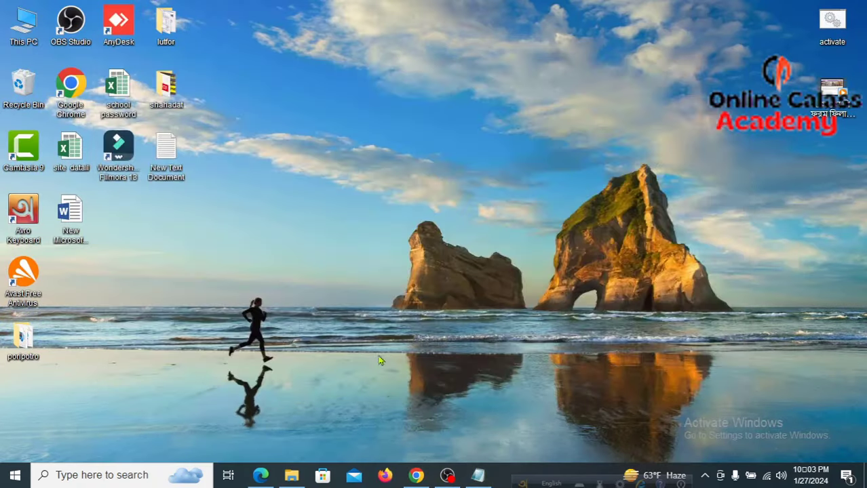
{"action": "left_click", "coordinate": [416, 475]}
{"action": "left_click", "coordinate": [434, 202]}
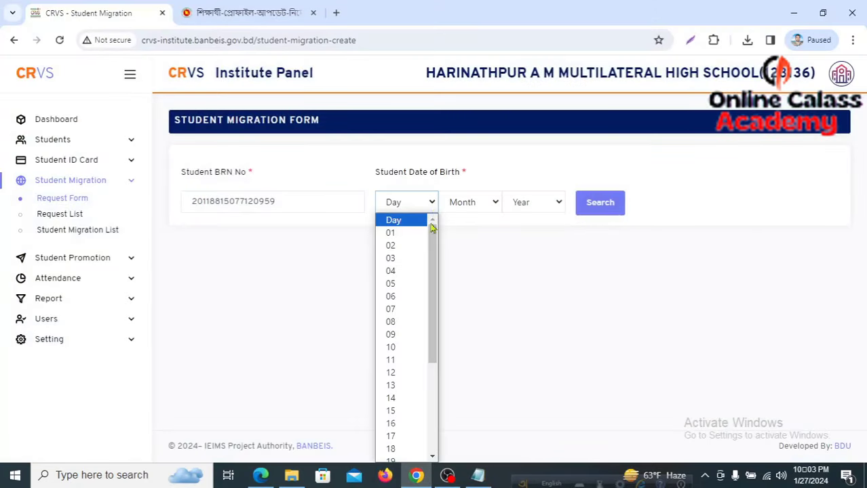
{"action": "left_click", "coordinate": [393, 331]}
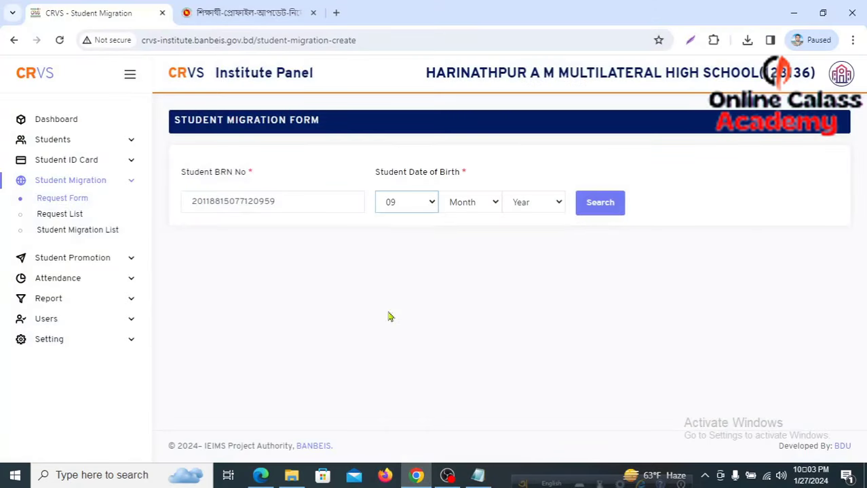
{"action": "left_click", "coordinate": [495, 204]}
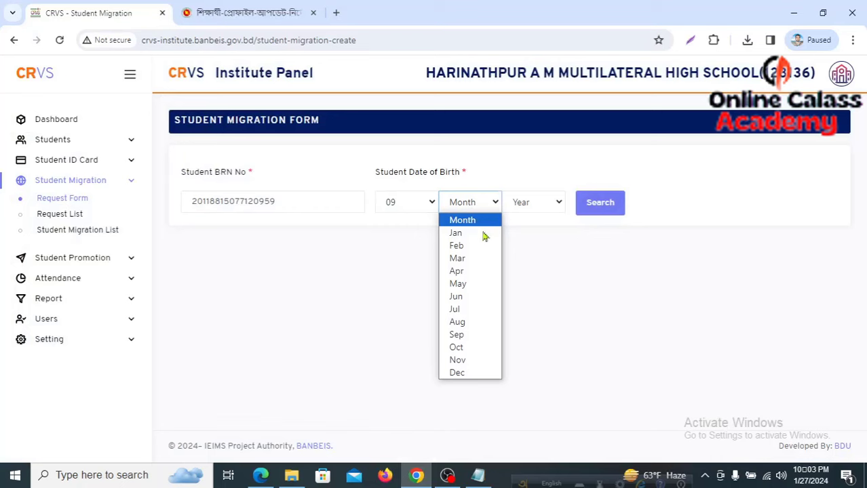
{"action": "left_click", "coordinate": [460, 348]}
{"action": "left_click", "coordinate": [557, 204]}
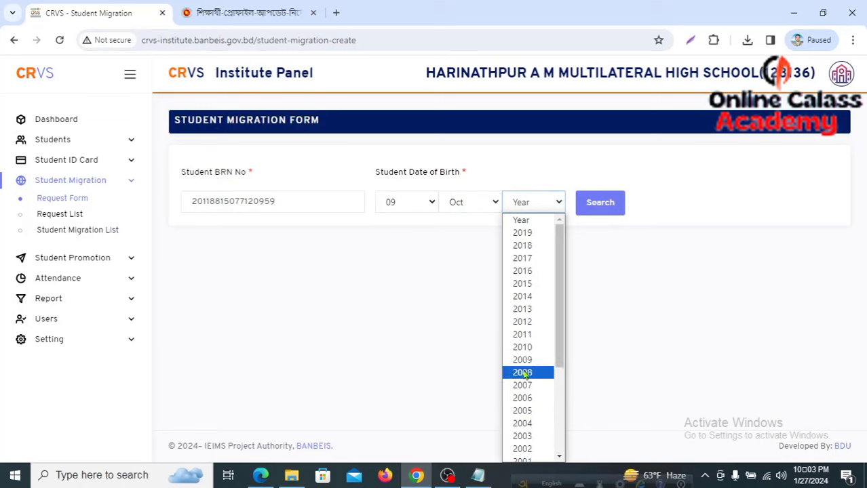
{"action": "left_click", "coordinate": [524, 335]}
{"action": "left_click", "coordinate": [614, 203]}
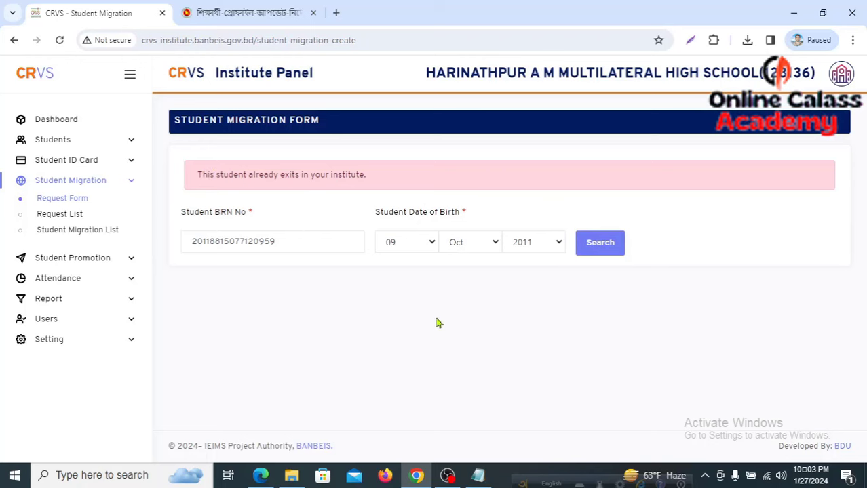
{"action": "left_click", "coordinate": [601, 249]}
Replace the Student BRN No with the second student's birth registration number copied from the Notepad notes.
{"action": "left_click", "coordinate": [478, 475]}
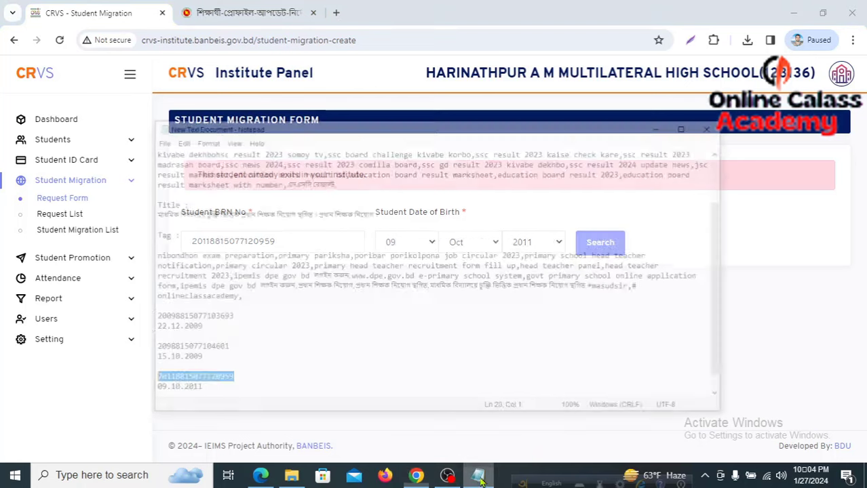
{"action": "left_click_drag", "start_coordinate": [229, 320], "coordinate": [104, 319]}
{"action": "right_click", "coordinate": [137, 319]}
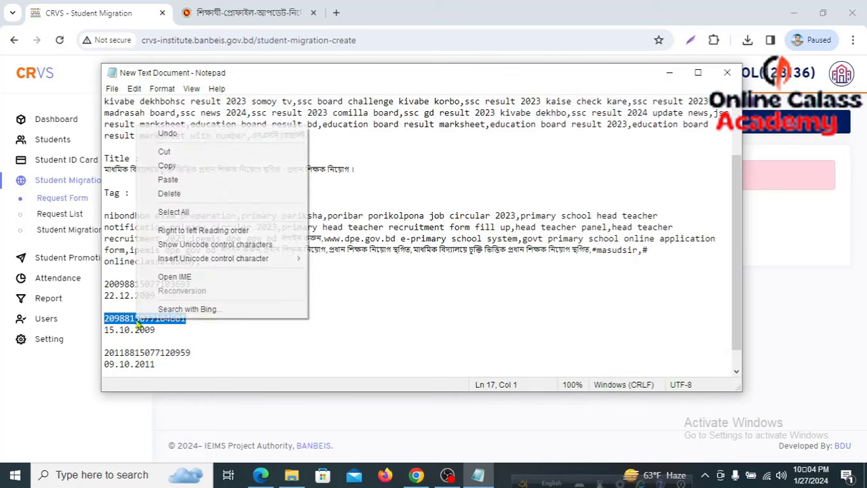
{"action": "left_click", "coordinate": [167, 166]}
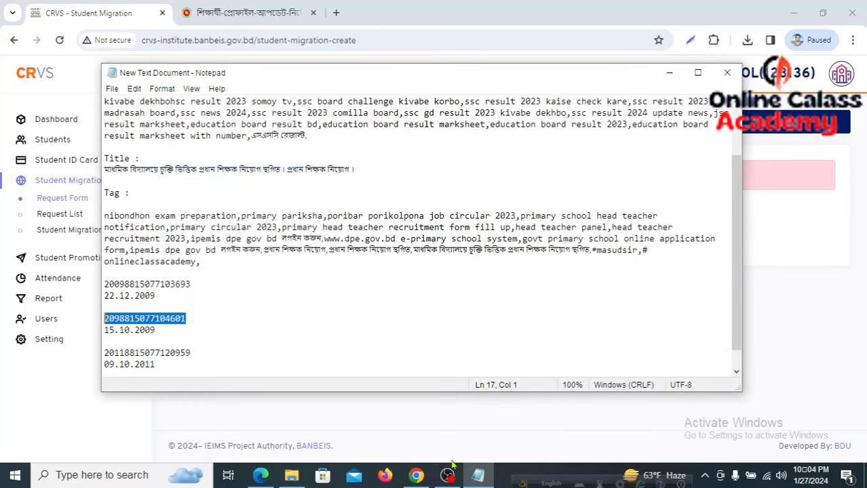
{"action": "left_click", "coordinate": [416, 475]}
{"action": "left_click_drag", "start_coordinate": [277, 242], "coordinate": [188, 250]}
{"action": "right_click", "coordinate": [222, 243]}
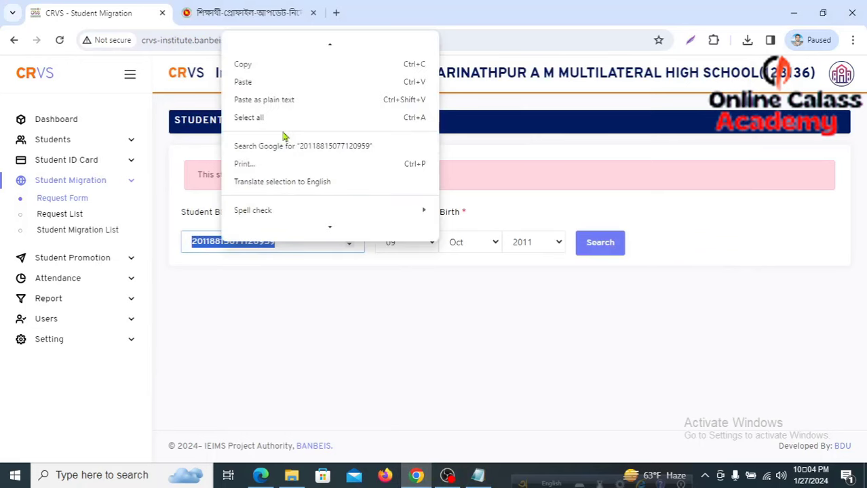
{"action": "left_click", "coordinate": [246, 81]}
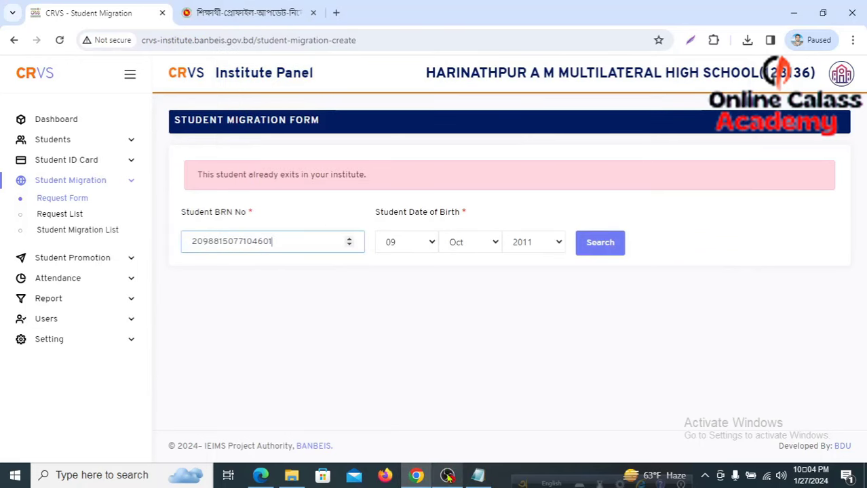
Change the day and year to match the second student's noted date of birth and search for that student.
{"action": "left_click", "coordinate": [479, 475]}
{"action": "left_click_drag", "start_coordinate": [155, 330], "coordinate": [101, 331]}
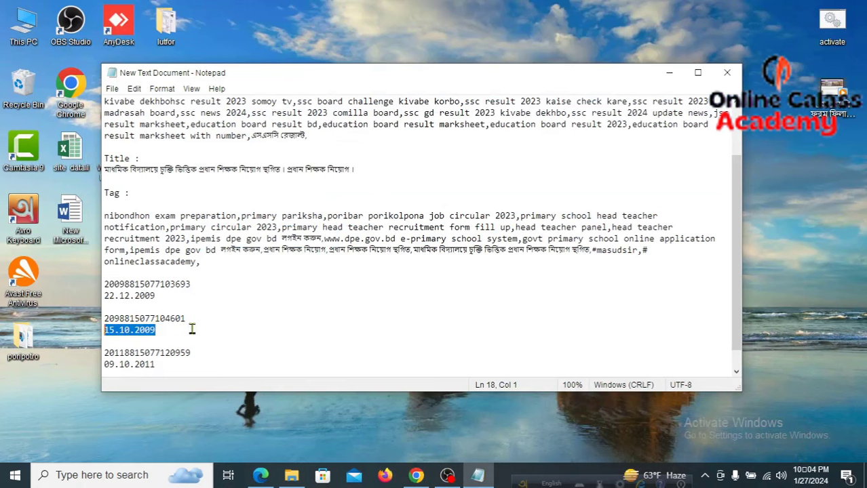
{"action": "left_click", "coordinate": [415, 474]}
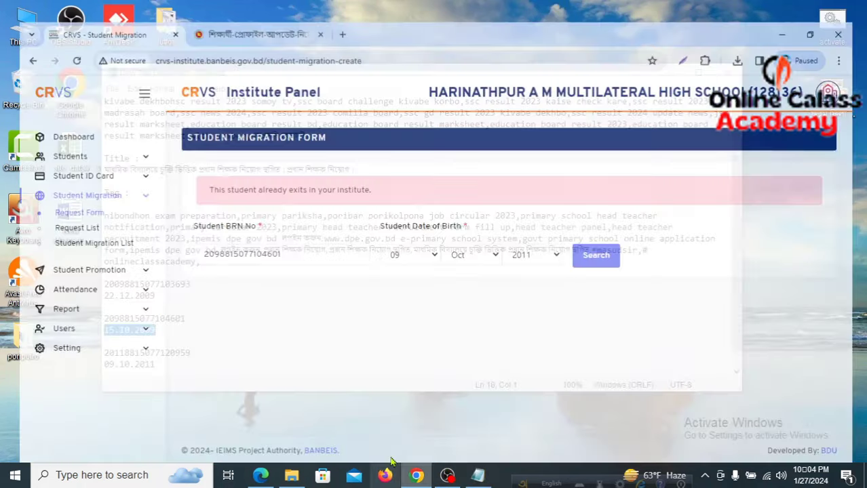
{"action": "left_click", "coordinate": [432, 244]}
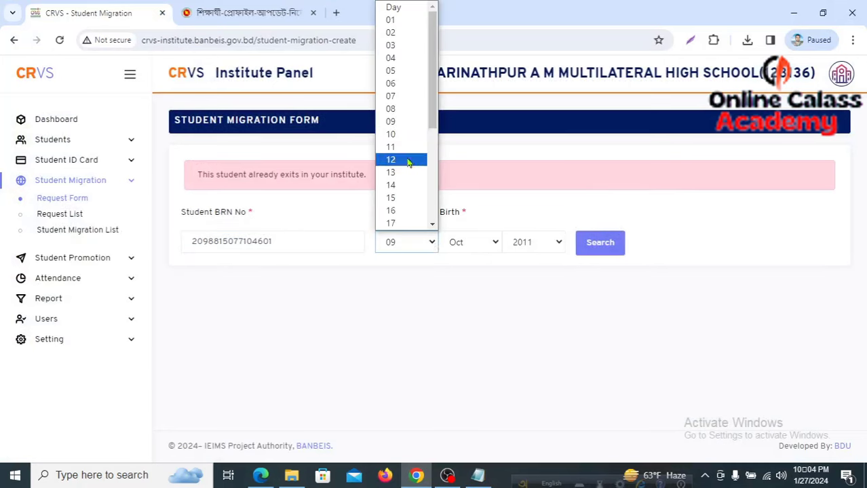
{"action": "left_click", "coordinate": [406, 197]}
{"action": "left_click", "coordinate": [559, 243]}
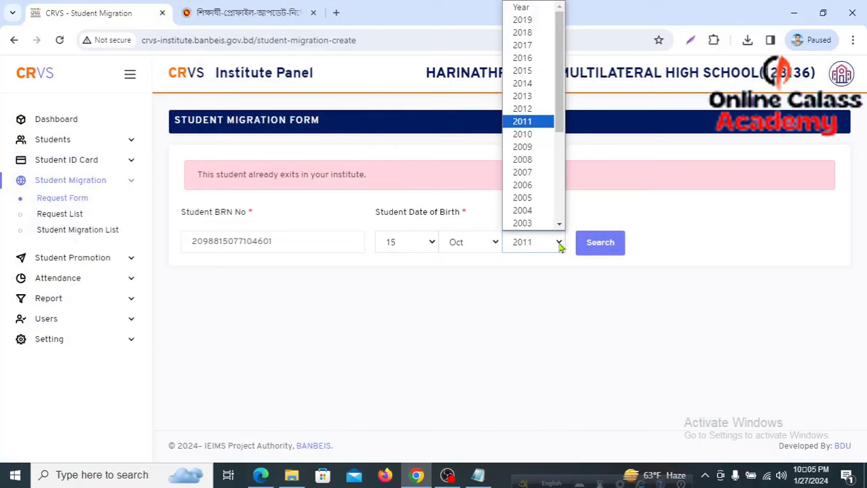
{"action": "left_click", "coordinate": [529, 147]}
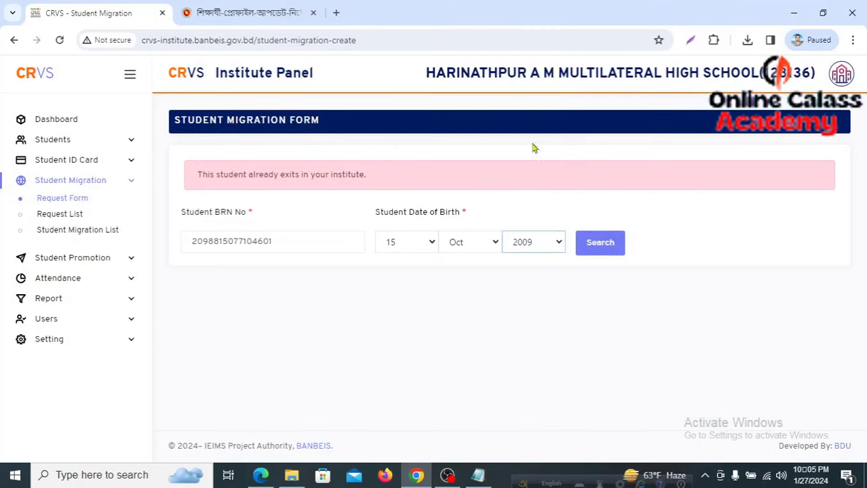
{"action": "left_click", "coordinate": [606, 249]}
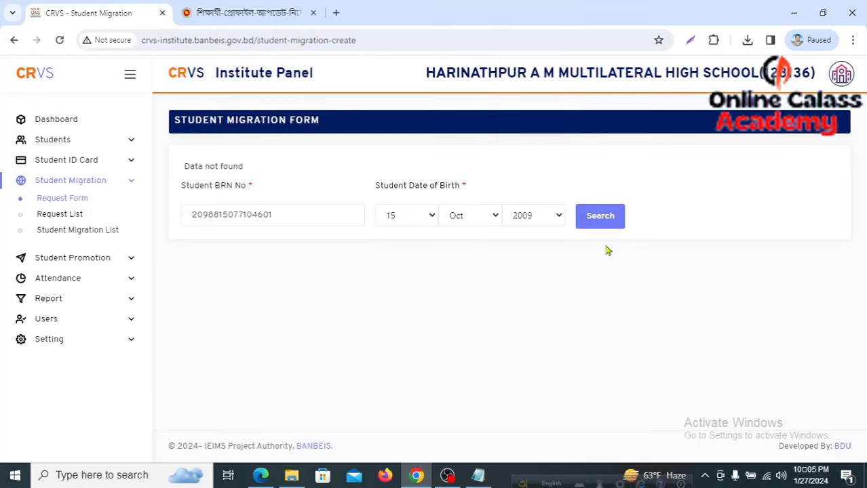
Repeat the migration search with the second student's details and check the Notepad notes again.
{"action": "left_click", "coordinate": [600, 221]}
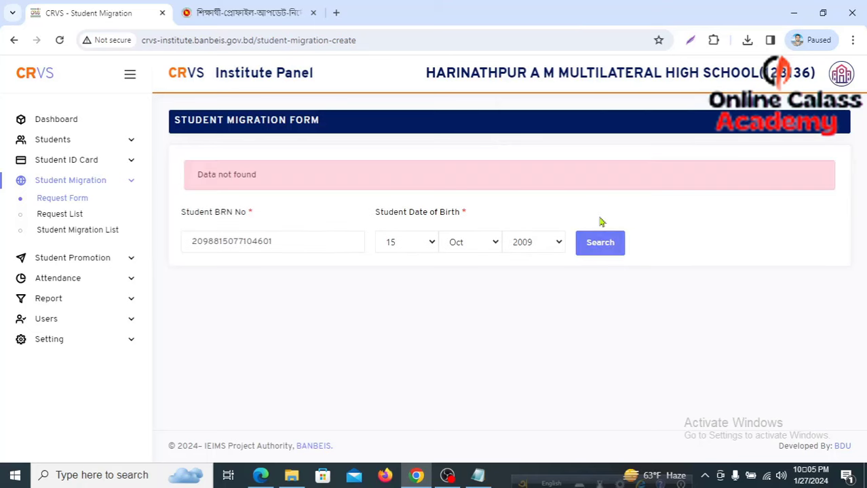
{"action": "left_click", "coordinate": [600, 247]}
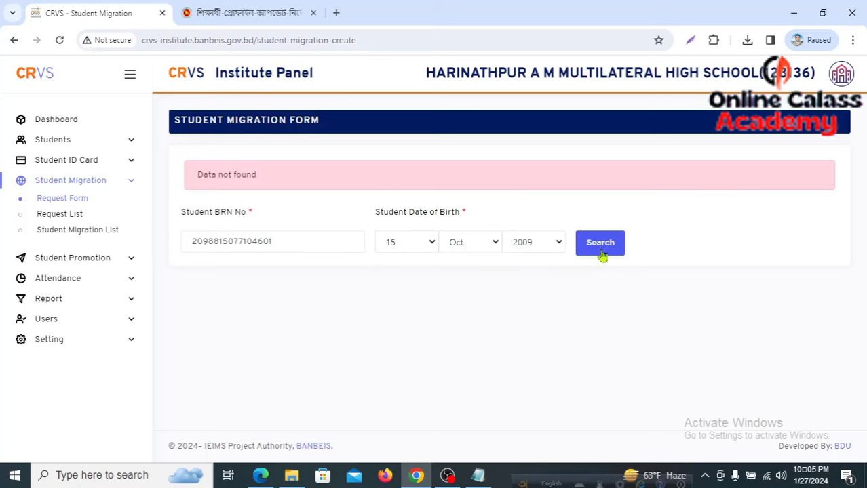
{"action": "left_click", "coordinate": [601, 248]}
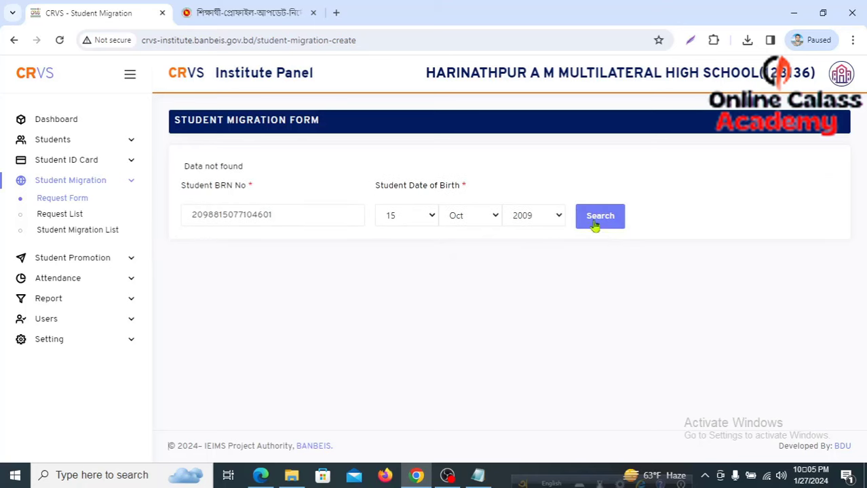
{"action": "left_click", "coordinate": [594, 223]}
{"action": "left_click", "coordinate": [594, 219]}
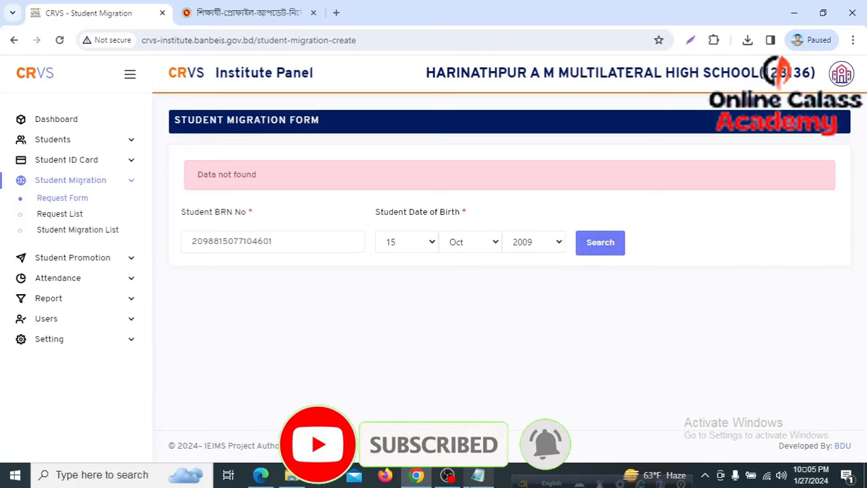
{"action": "mouse_move", "coordinate": [495, 479]}
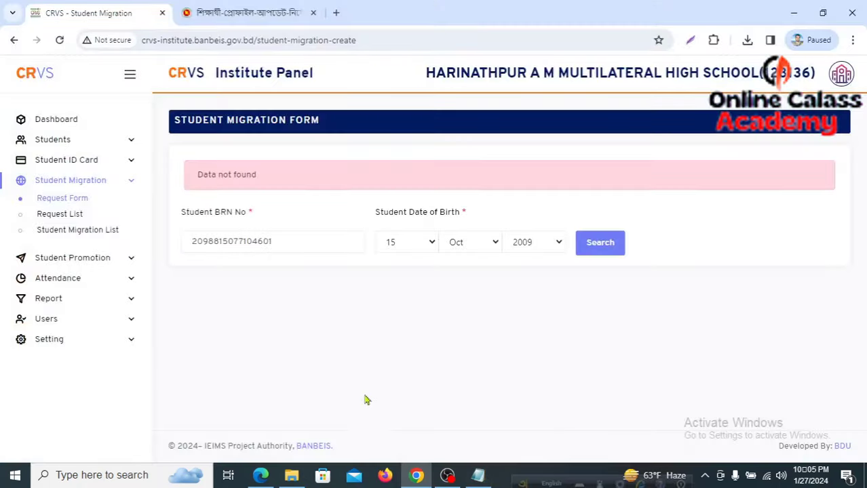
{"action": "left_click", "coordinate": [477, 475]}
{"action": "key", "text": "alt+Tab"}
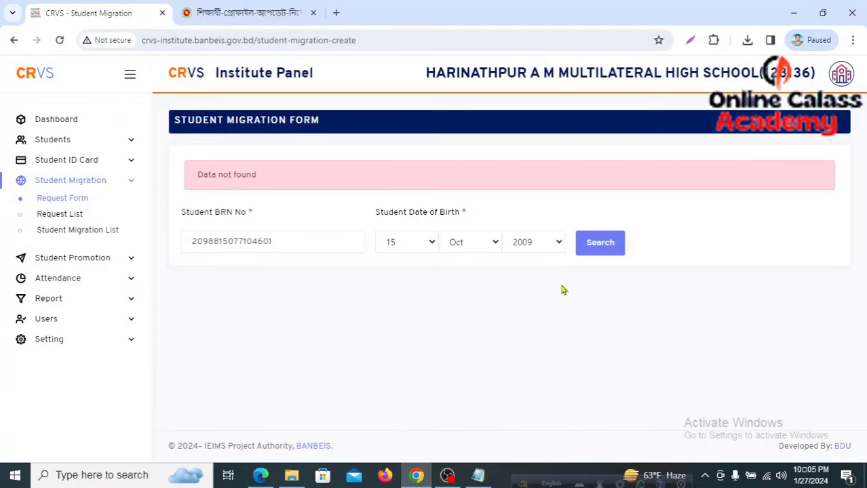